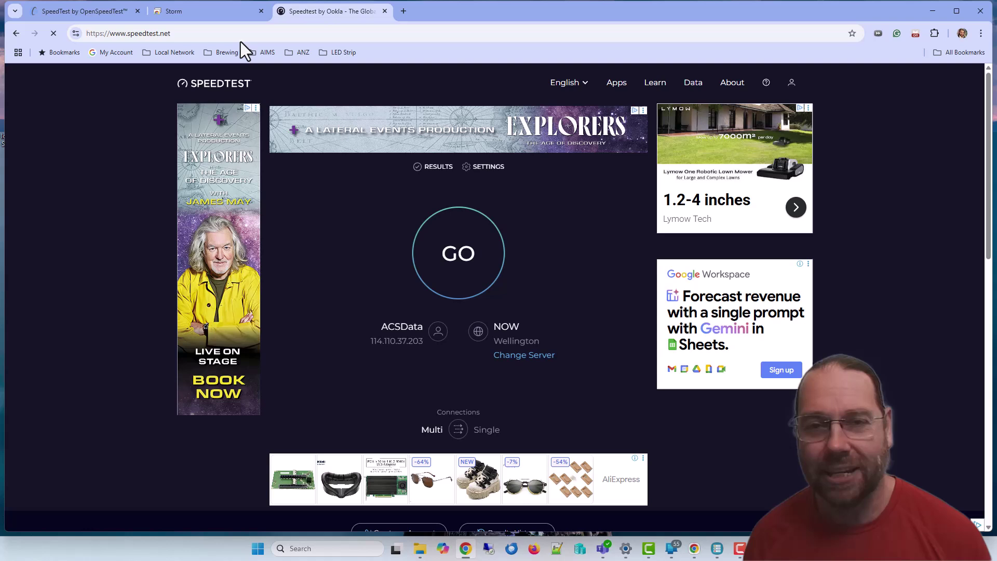
Run an Ookla test (939.01 Mbps down, 525.19 up), then pick the Wellington ACSData server.
{"action": "left_click", "coordinate": [450, 271]}
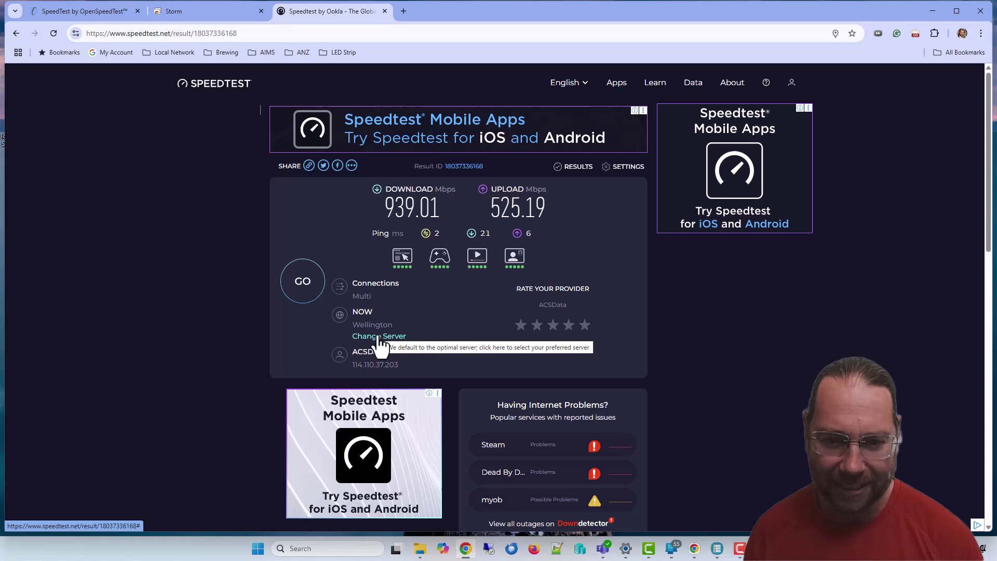
{"action": "left_click", "coordinate": [380, 337]}
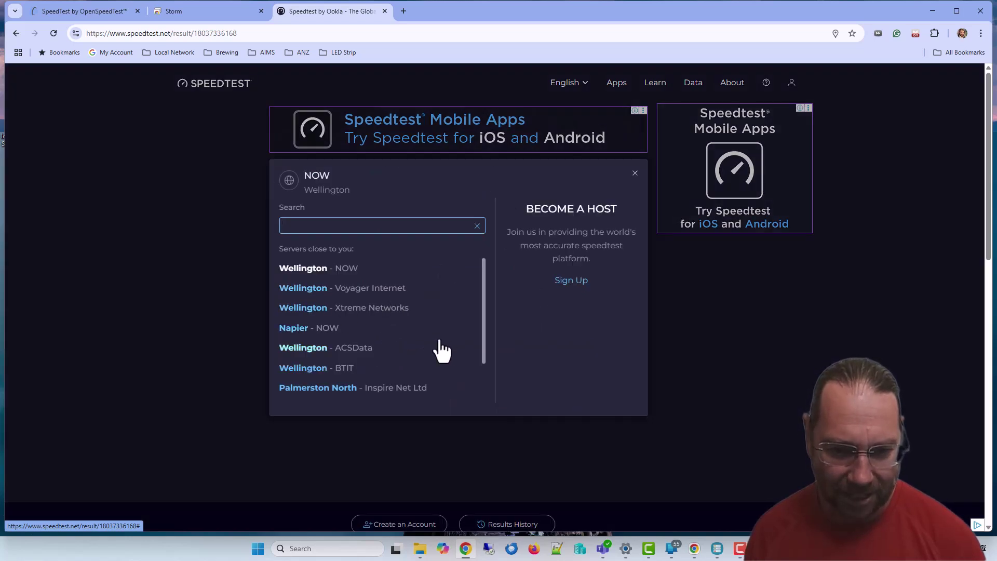
{"action": "left_click", "coordinate": [311, 349]}
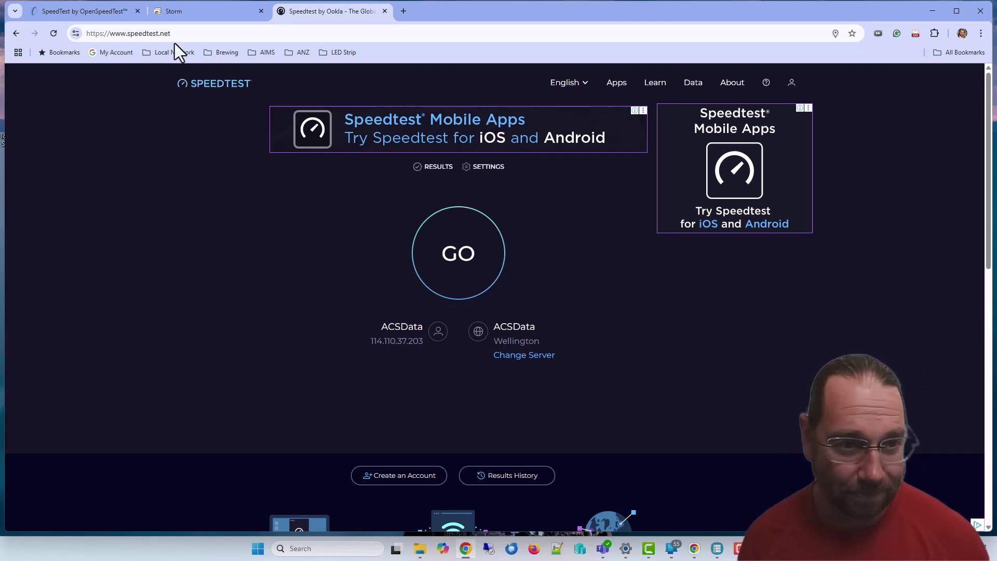
{"action": "left_click", "coordinate": [82, 11]}
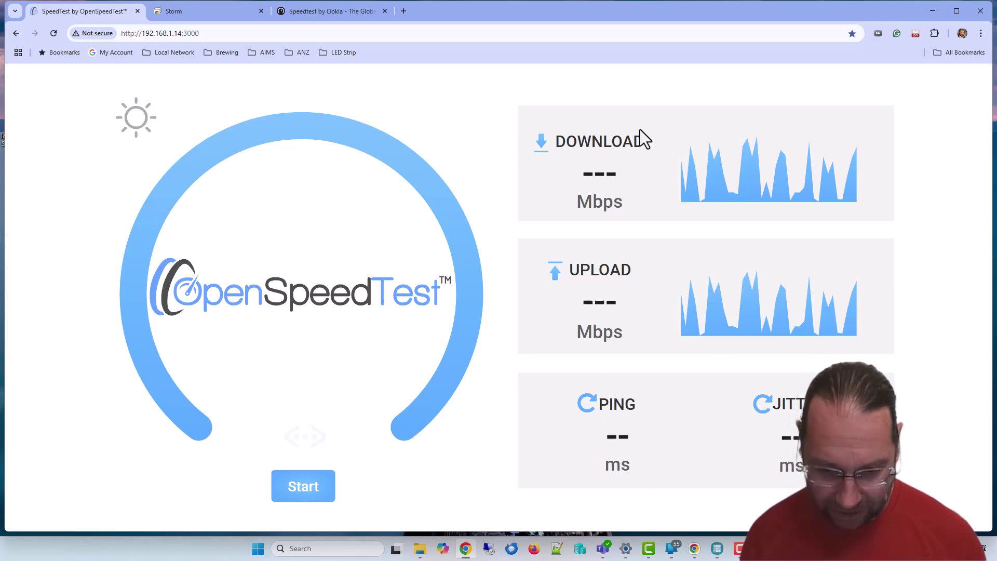
On the remote desktop, confirm the OpenSpeedTest Server runs on port 3000, then return to the local page.
{"action": "left_click", "coordinate": [225, 12]}
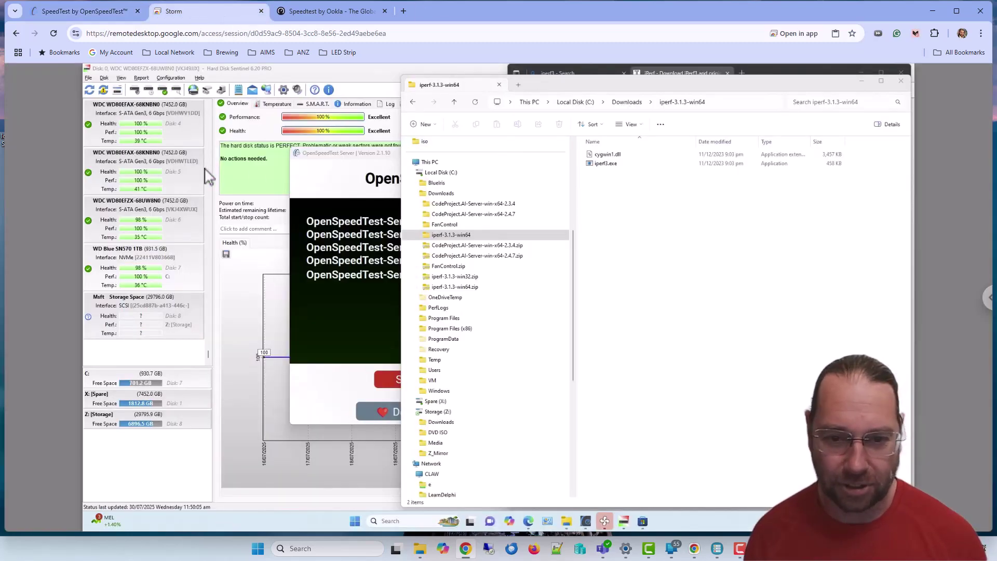
{"action": "left_click", "coordinate": [344, 152]}
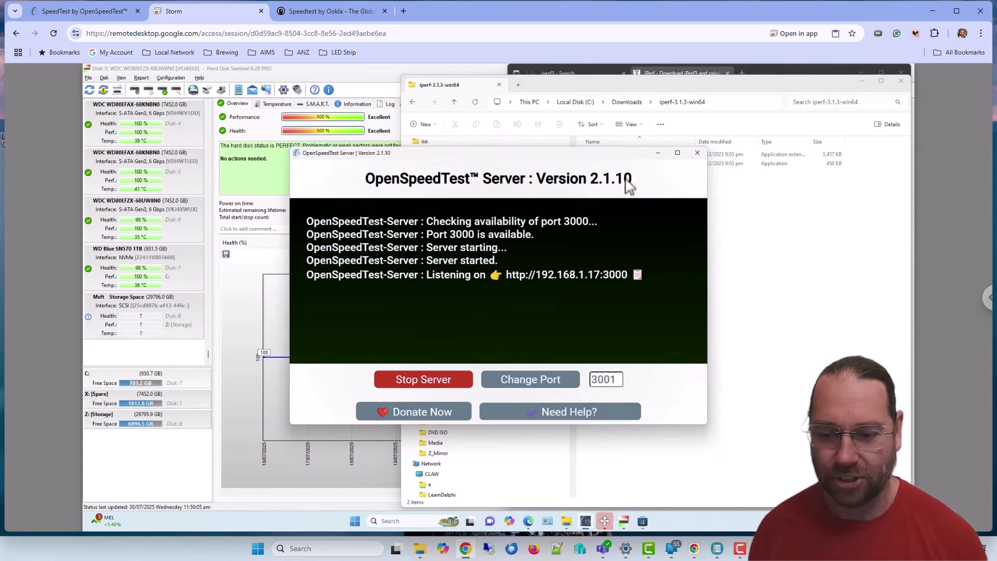
{"action": "left_click", "coordinate": [644, 522]}
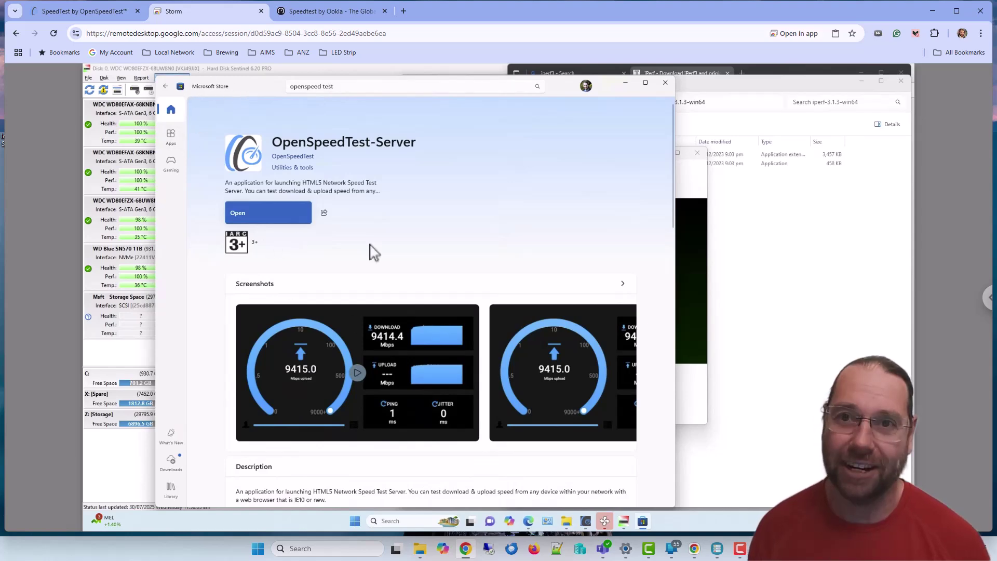
{"action": "left_click", "coordinate": [625, 83]}
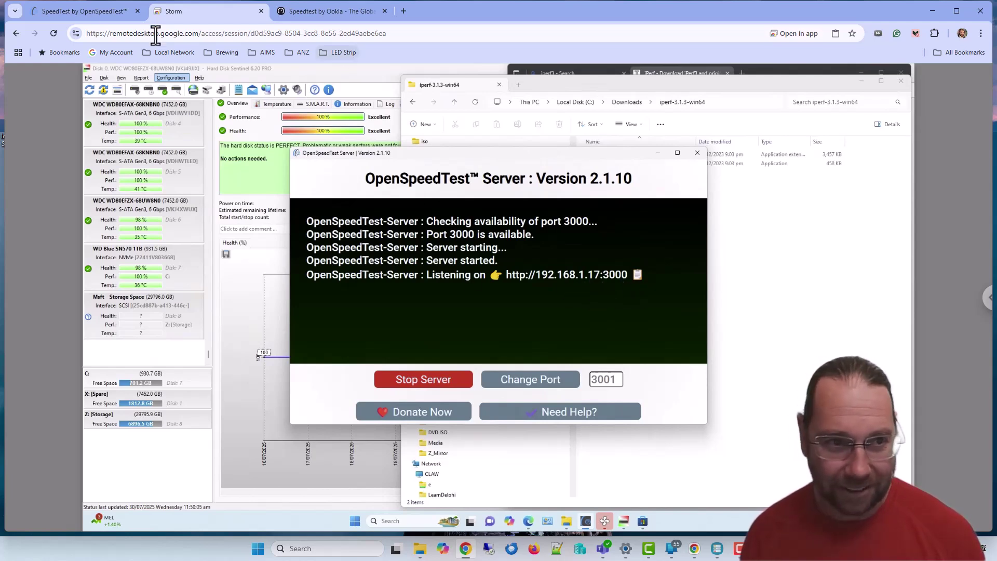
{"action": "left_click", "coordinate": [82, 13]}
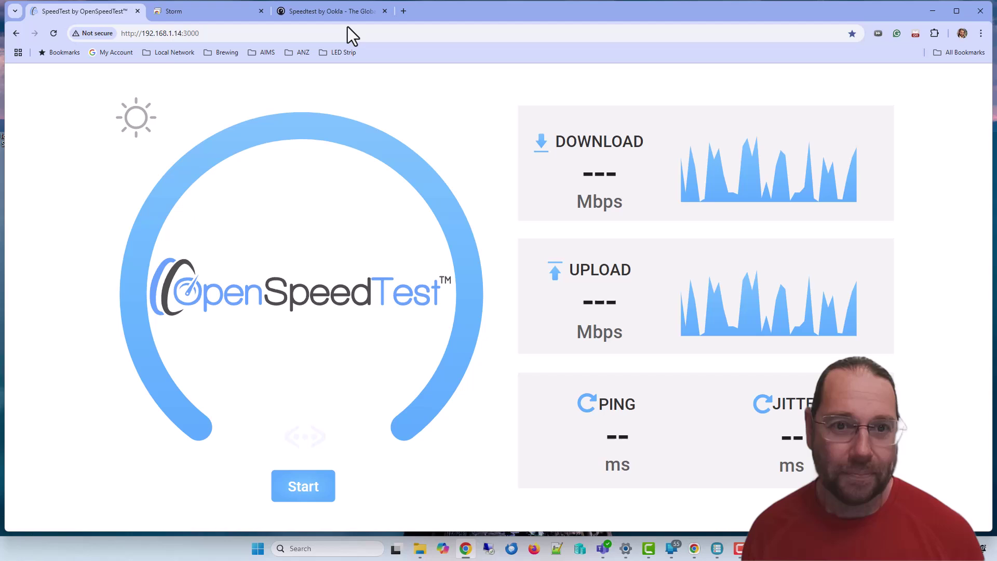
{"action": "left_click", "coordinate": [214, 34]}
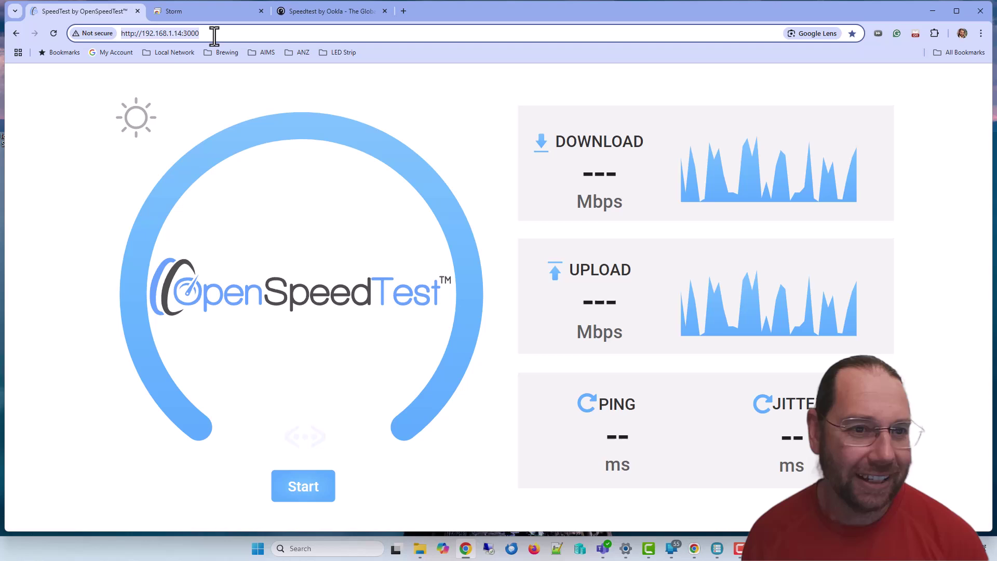
{"action": "left_click", "coordinate": [201, 32]}
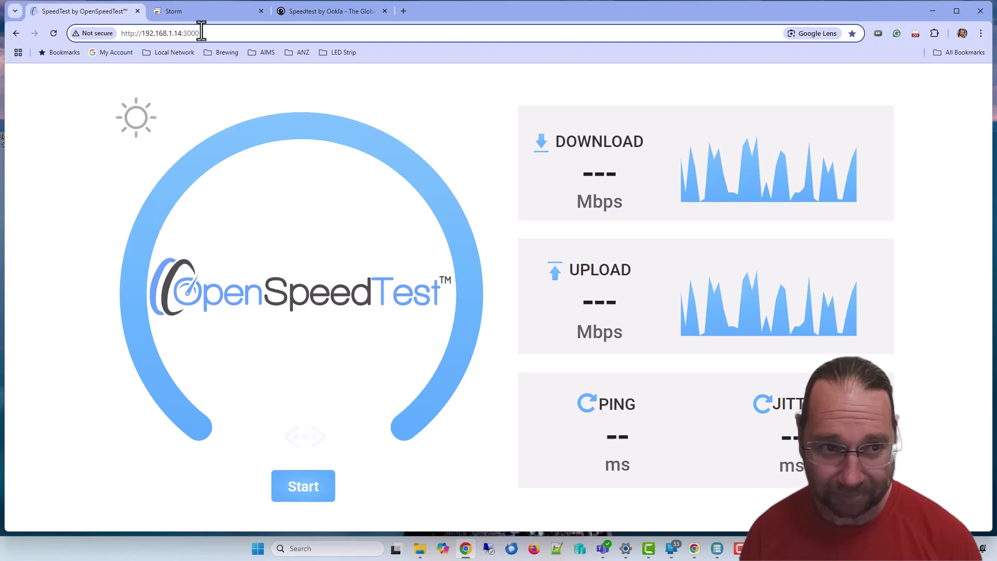
{"action": "key", "text": "Return"}
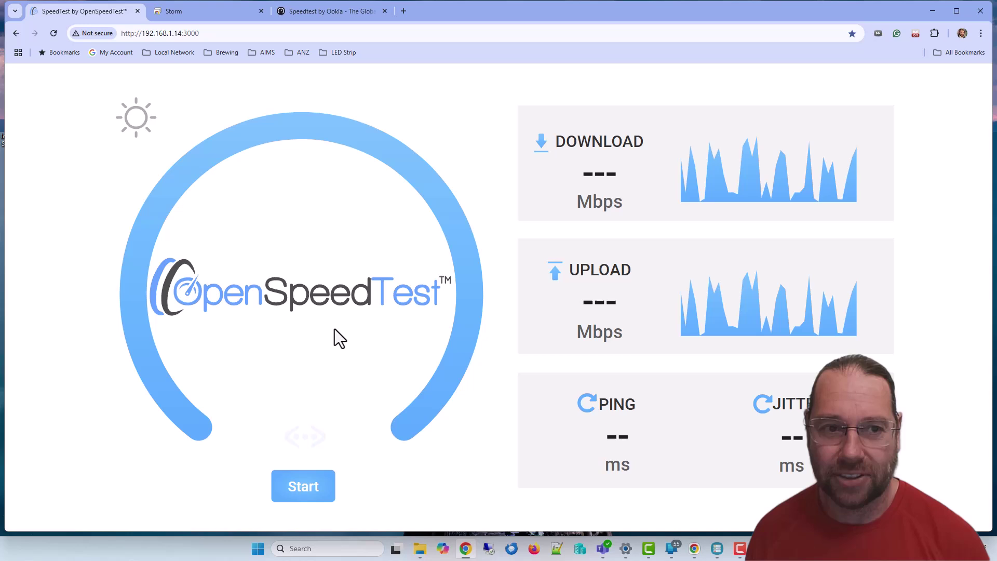
Run the local OpenSpeedTest (4755.8 Mbps down, 1900.0 Mbps up, 1 ms ping) and open the shareable results.
{"action": "left_click", "coordinate": [304, 486]}
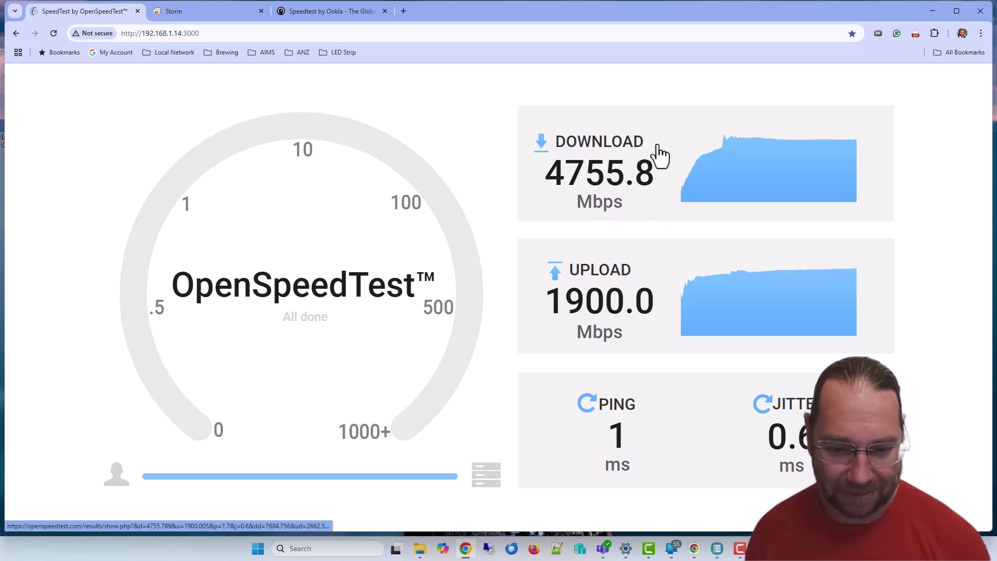
{"action": "left_click", "coordinate": [485, 480]}
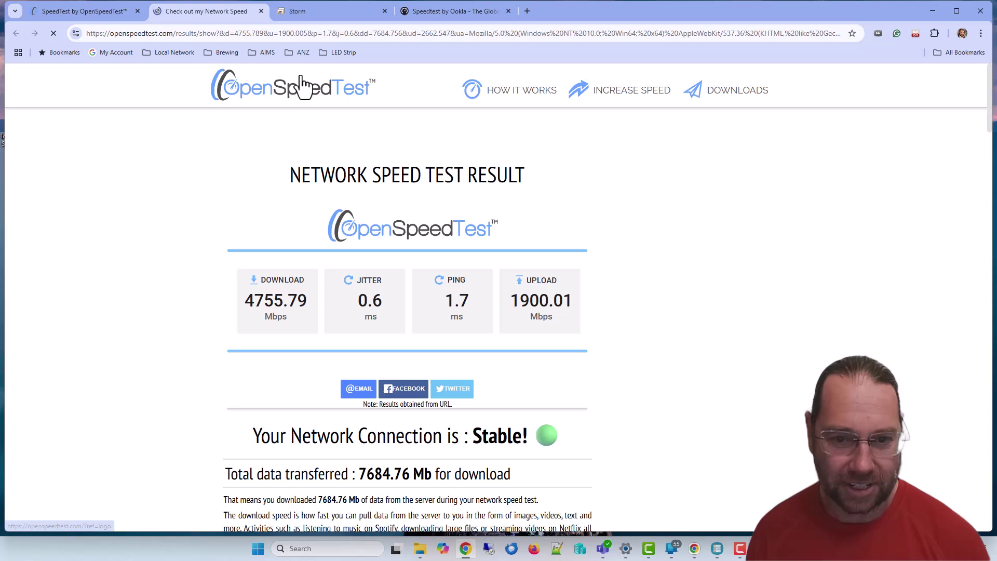
Close the results tab, reload the page at 192.168.1.14:3000 and toggle its colour theme.
{"action": "left_click", "coordinate": [261, 11]}
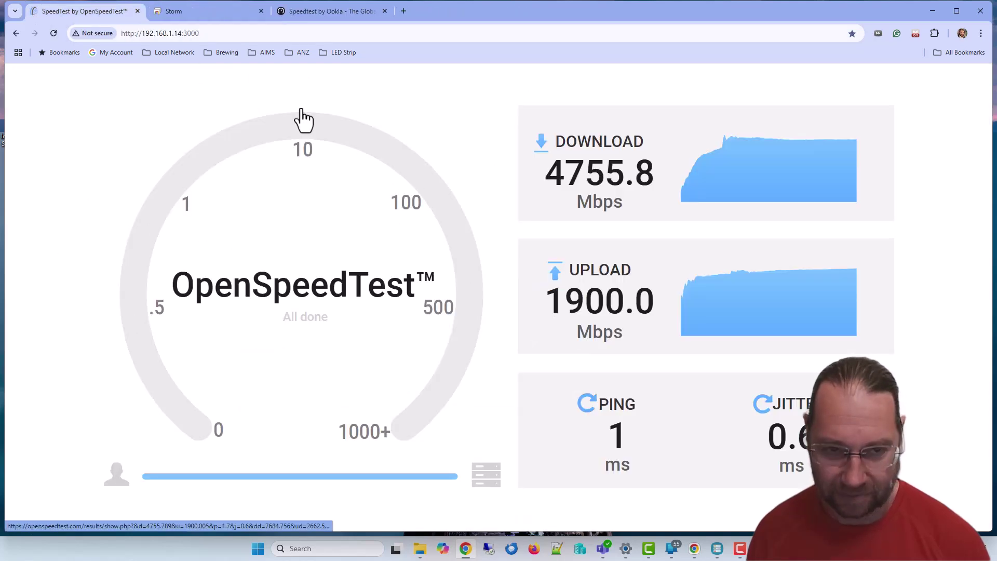
{"action": "left_click", "coordinate": [50, 29]}
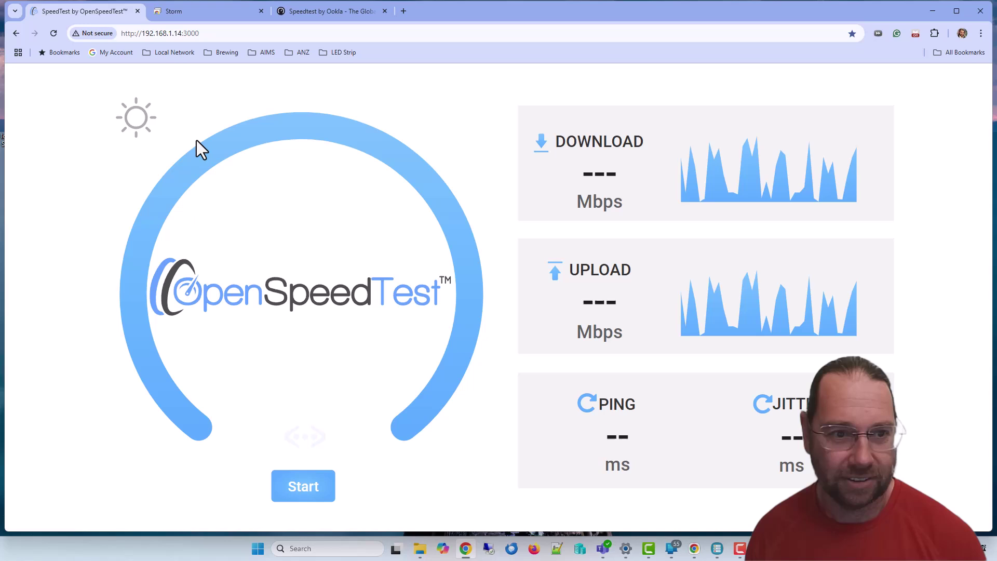
{"action": "left_click", "coordinate": [136, 118]}
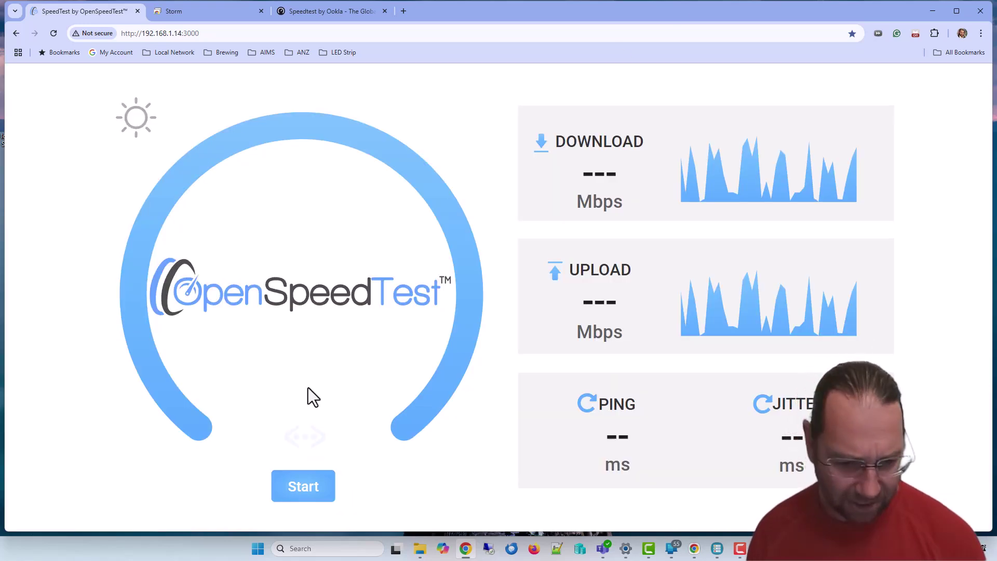
{"action": "left_click", "coordinate": [306, 442]}
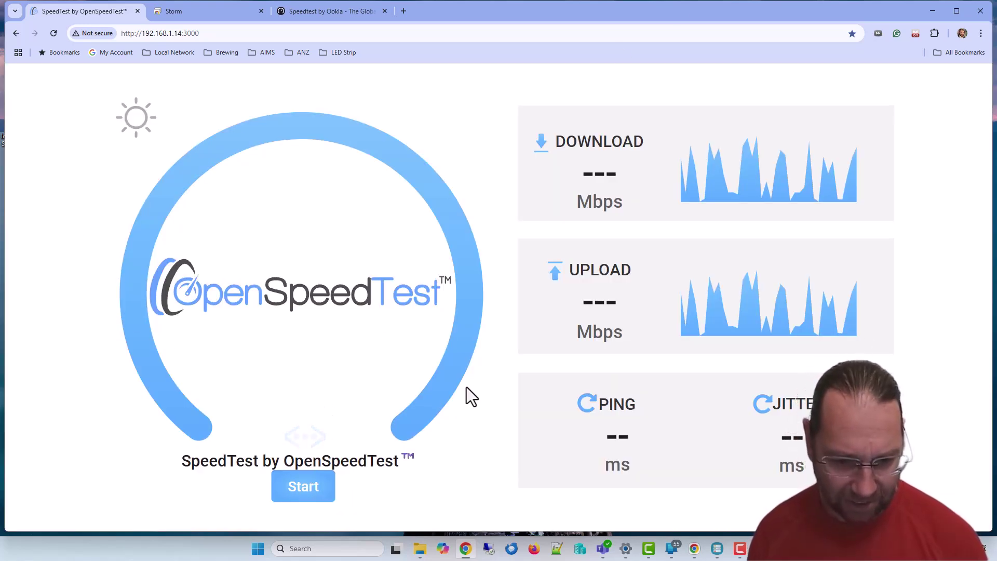
{"action": "left_click", "coordinate": [307, 439]}
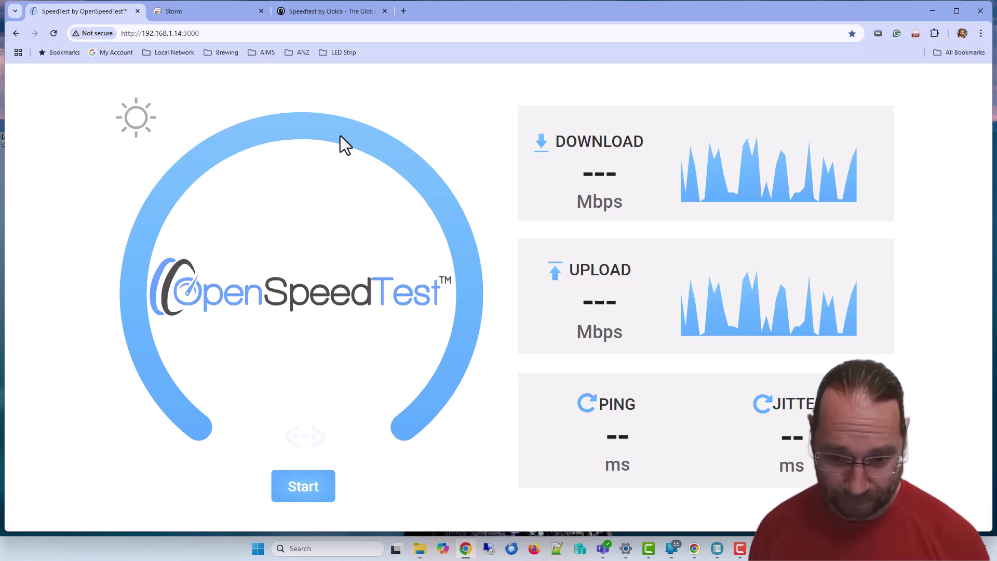
On the remote desktop, bring up the iperf folder and put away the iPerf download page.
{"action": "left_click", "coordinate": [174, 9]}
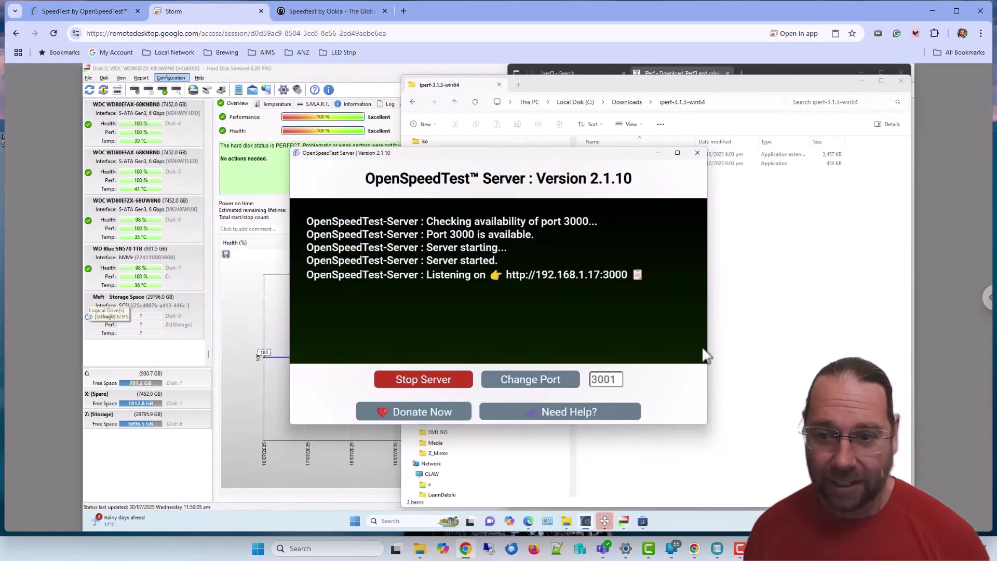
{"action": "left_click", "coordinate": [875, 338]}
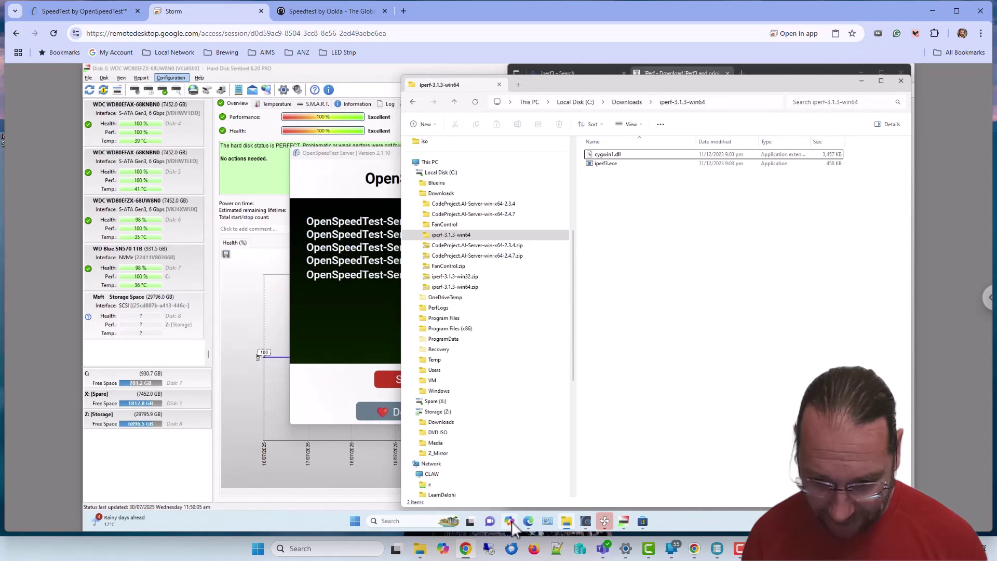
{"action": "left_click", "coordinate": [528, 520]}
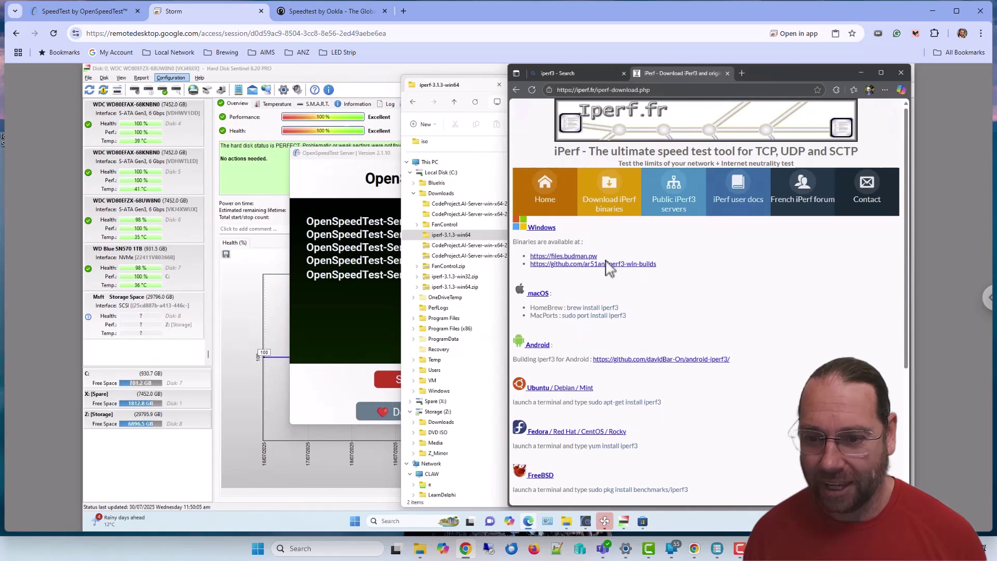
{"action": "left_click", "coordinate": [860, 72]}
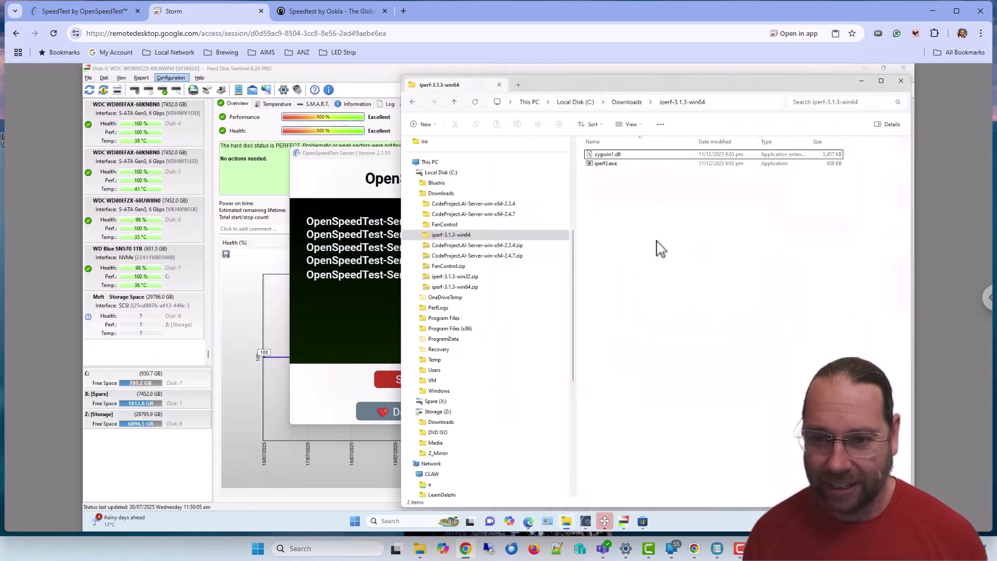
Open a command prompt in the iperf-3.1.3-win64 folder and run iperf3.exe -s as a server.
{"action": "left_click", "coordinate": [730, 107]}
{"action": "type", "text": "cmd"}
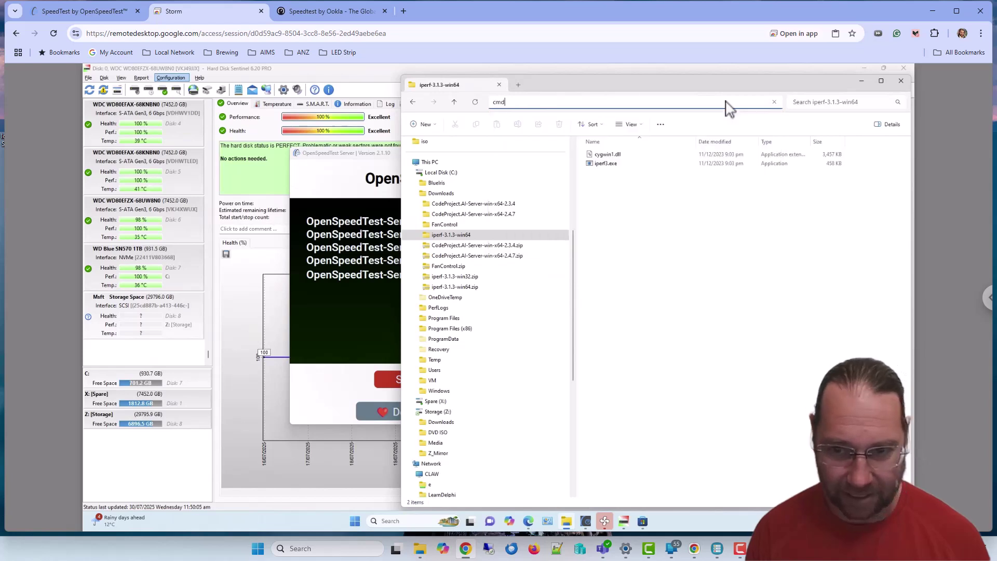
{"action": "key", "text": "Return"}
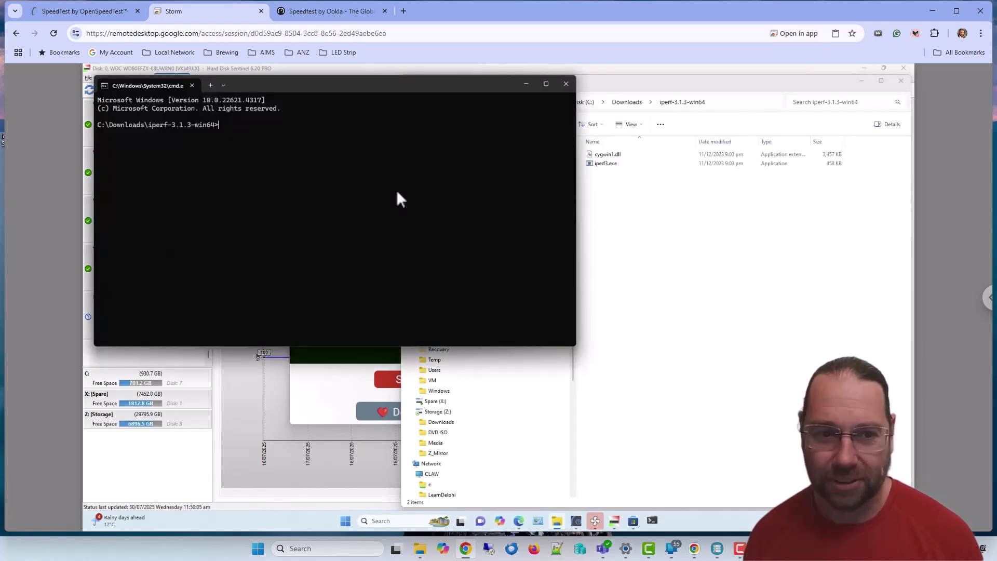
{"action": "type", "text": "iperf3.exe"}
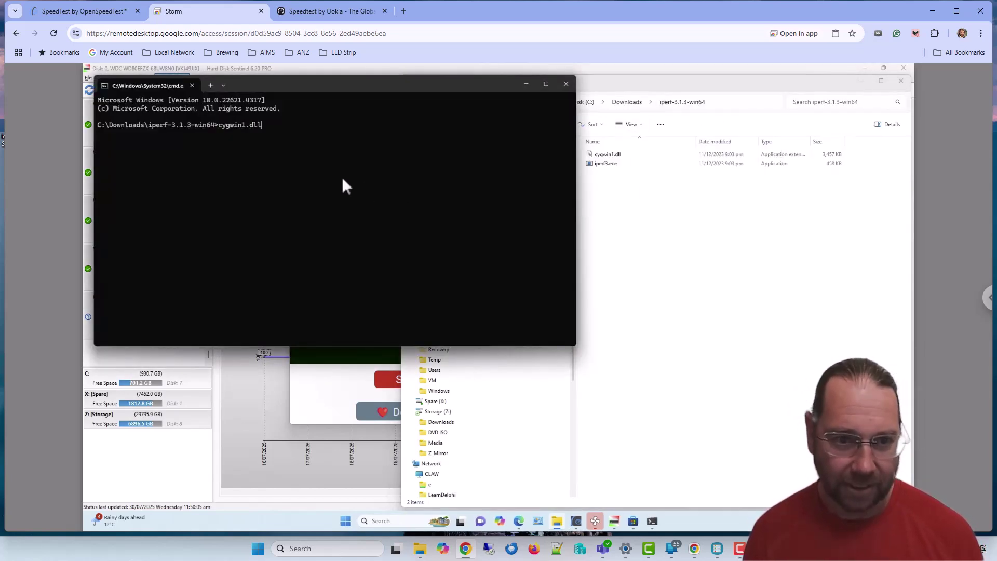
{"action": "type", "text": " -s"}
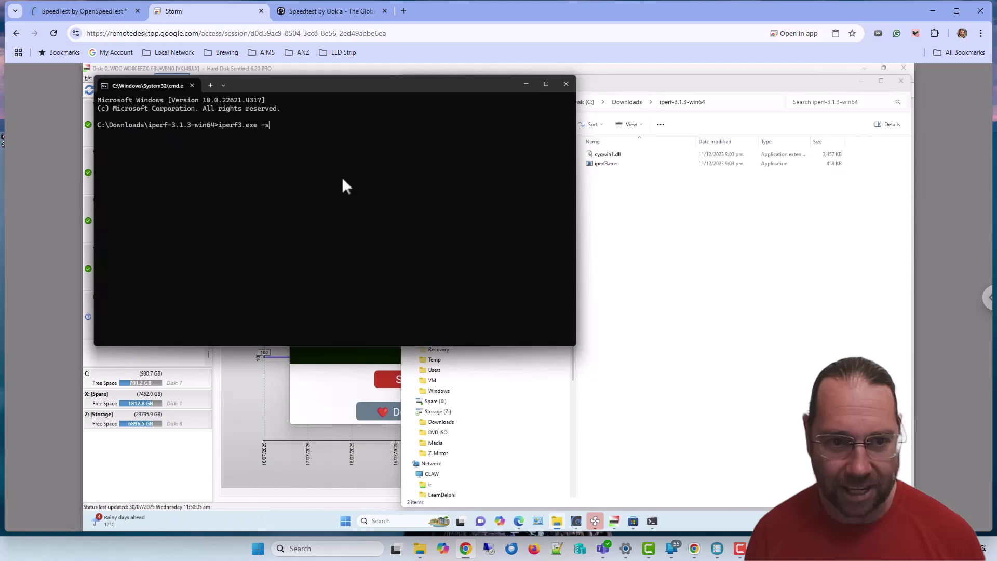
{"action": "key", "text": "Return"}
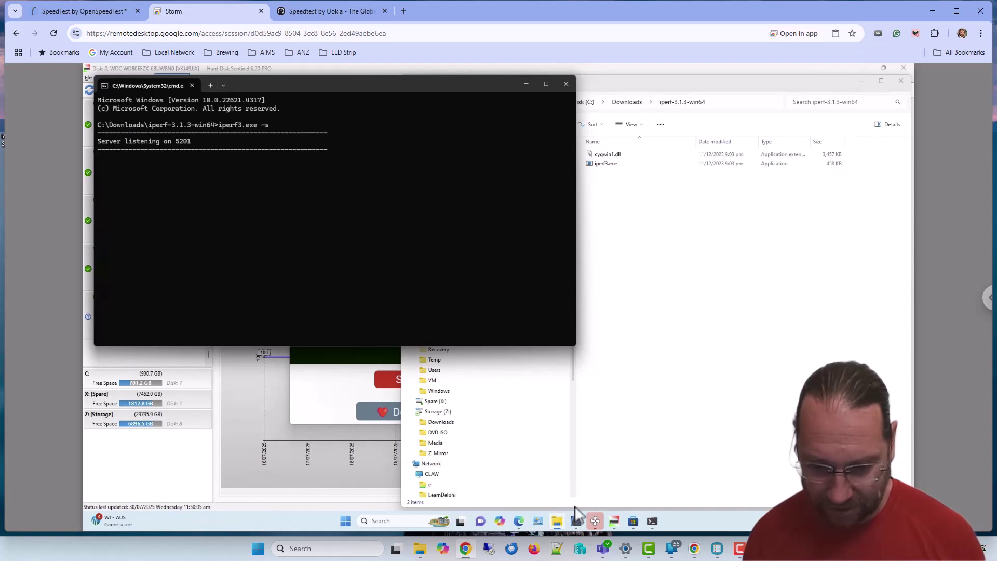
Open a command prompt in the local iperf-3.1.3-win64 folder via its address bar.
{"action": "left_click", "coordinate": [420, 549]}
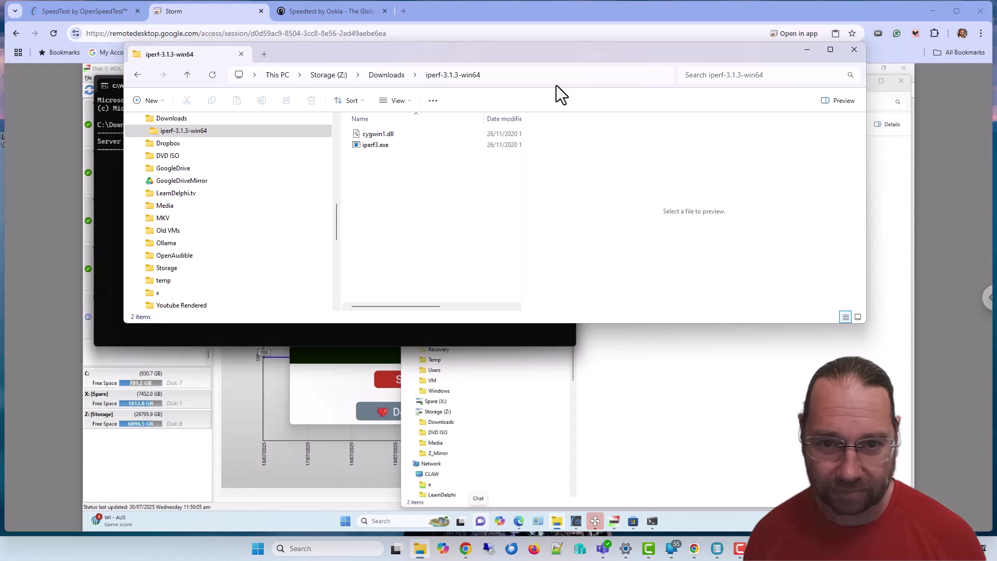
{"action": "left_click", "coordinate": [512, 75]}
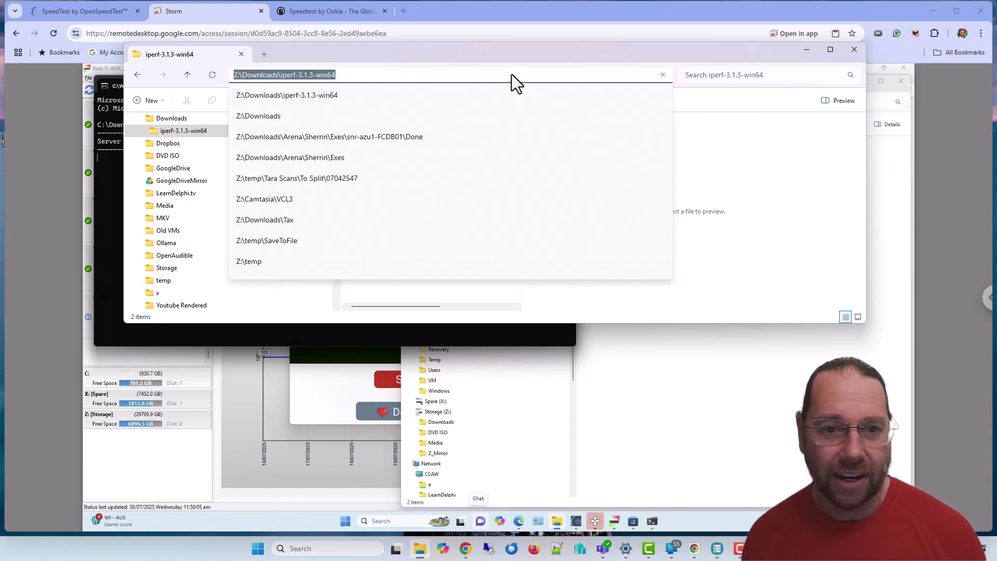
{"action": "type", "text": "cmd"}
{"action": "key", "text": "Return"}
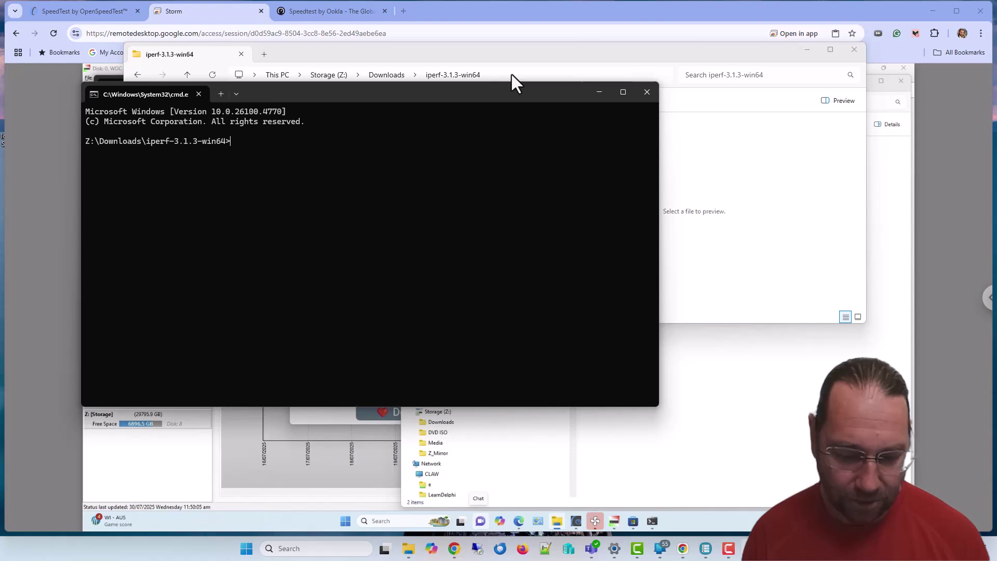
Run iperf3 -c 192.168.1.14, correcting the iperf typo, and get 2.14 Gbits/sec.
{"action": "type", "text": "iperf"}
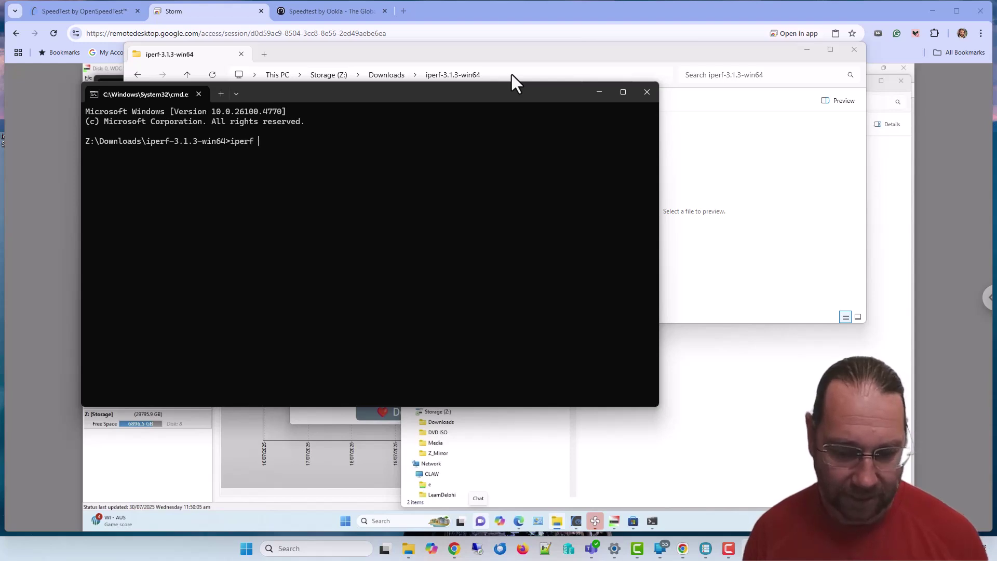
{"action": "type", "text": " -c 1"}
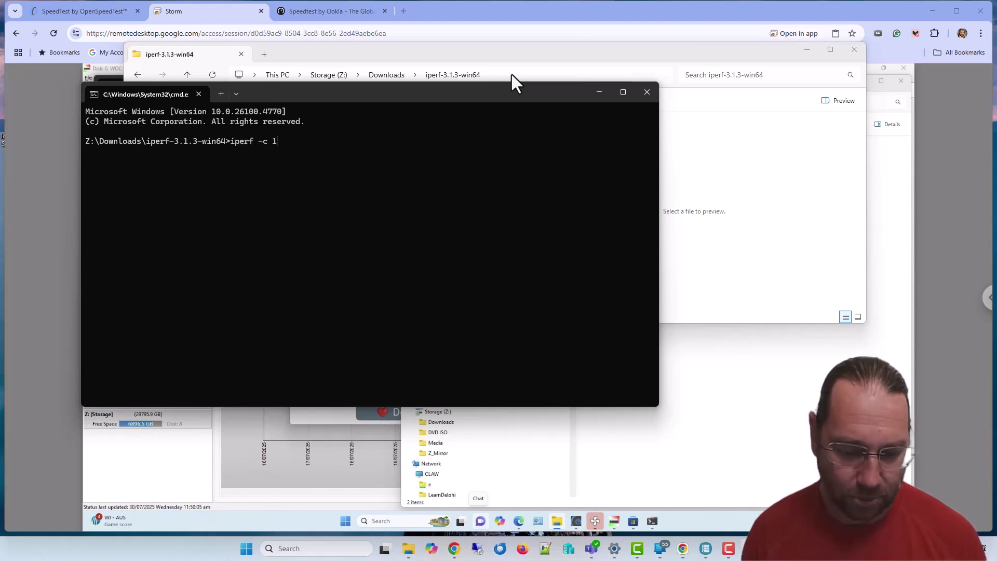
{"action": "type", "text": "92.168.1.14"}
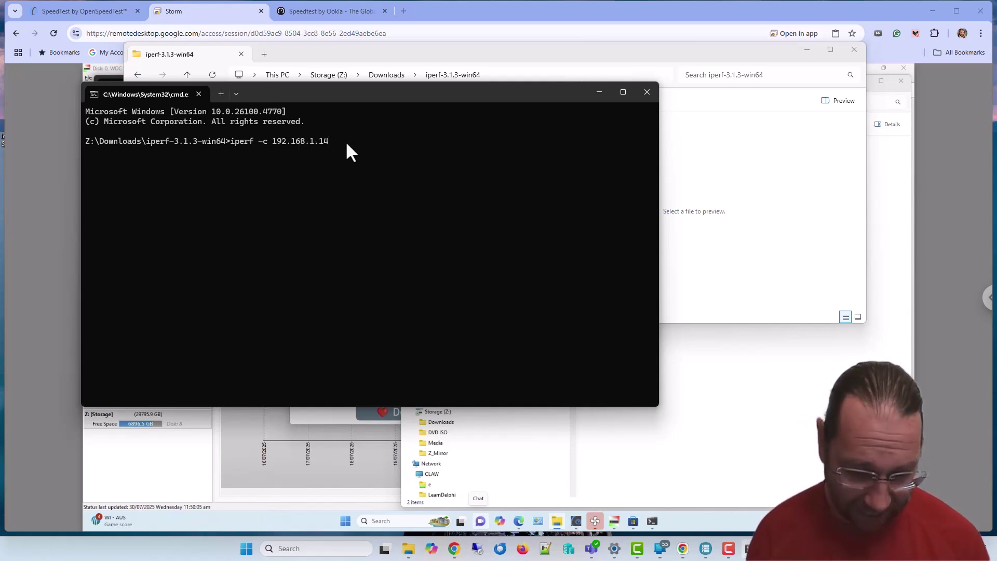
{"action": "key", "text": "Return"}
{"action": "key", "text": "Up"}
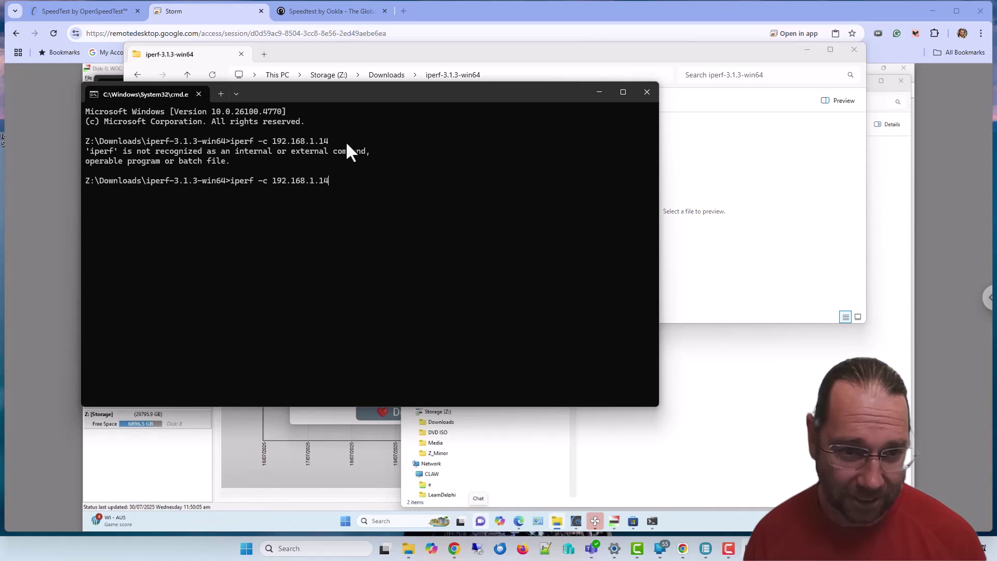
{"action": "key", "text": "Left"}
{"action": "key", "text": "Left"}
{"action": "key", "text": "Left"}
{"action": "key", "text": "Left"}
{"action": "key", "text": "Left"}
{"action": "type", "text": "3"}
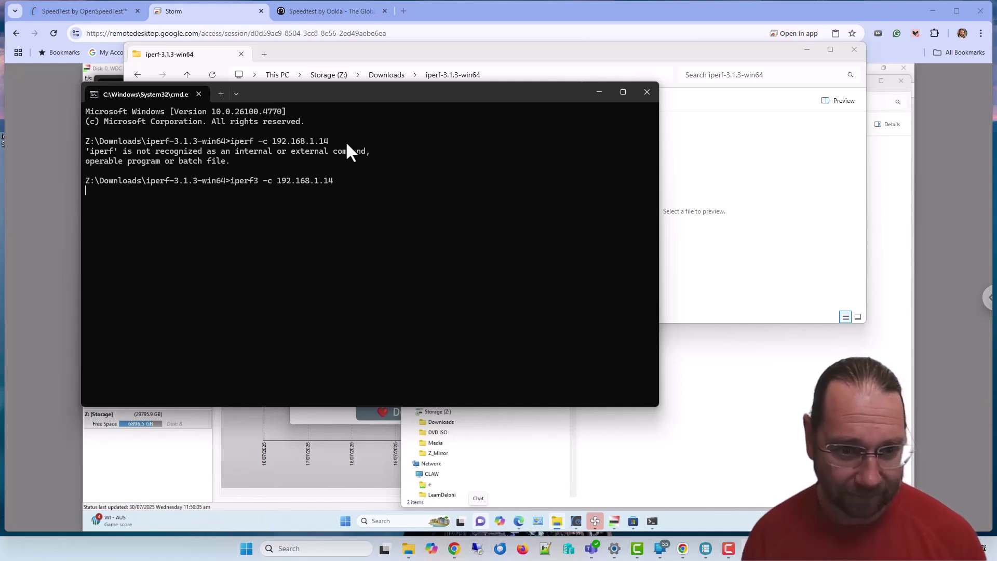
{"action": "key", "text": "Return"}
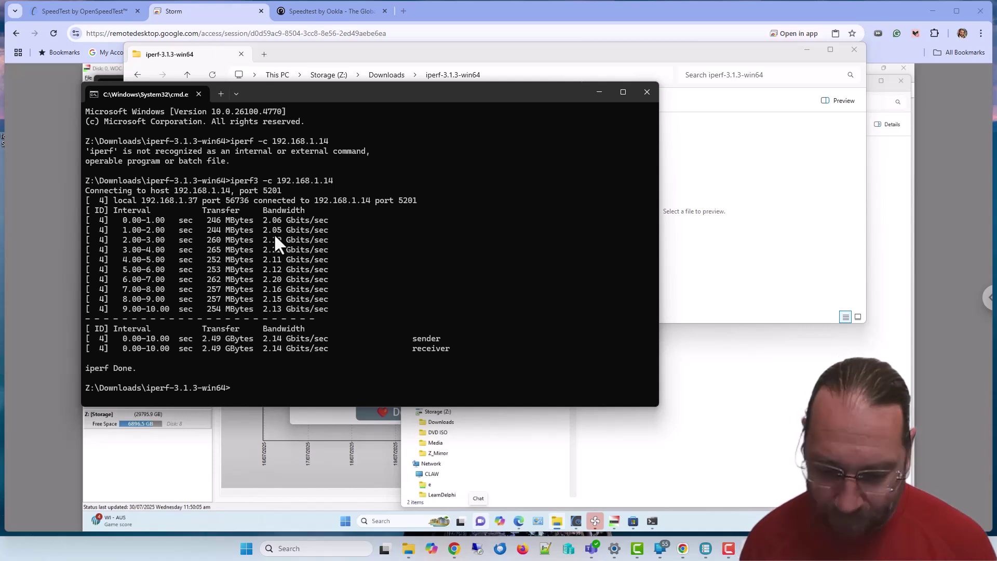
Rerun the iperf3 test with -P 5 streams (2.01 Gbits/sec total), then return to the OpenSpeedTest tab.
{"action": "key", "text": "Up"}
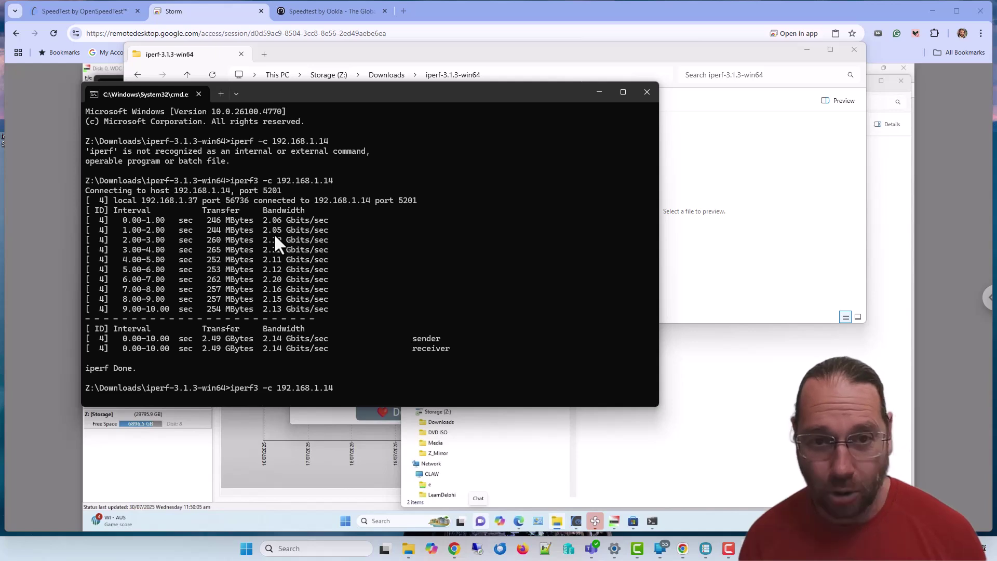
{"action": "type", "text": "-"}
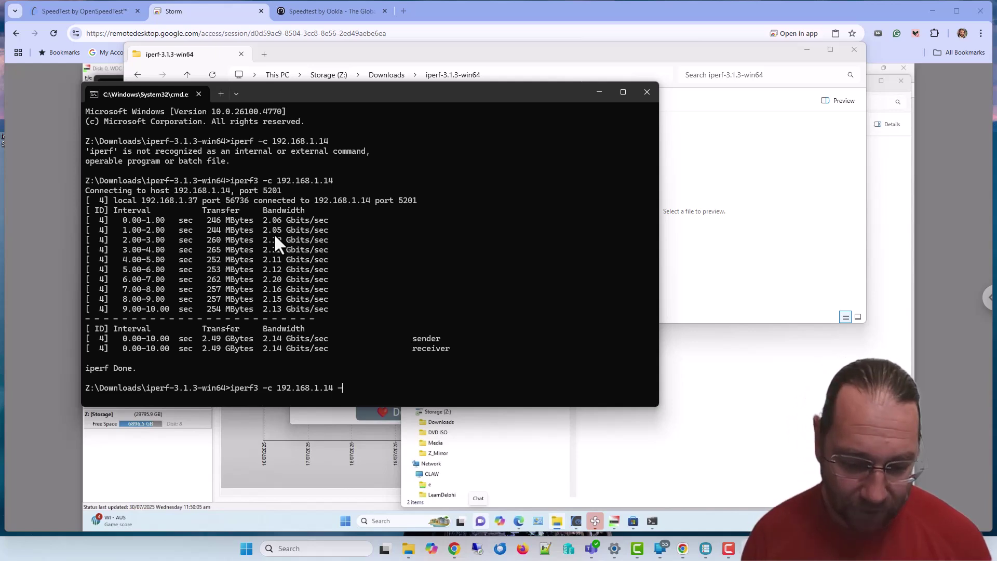
{"action": "type", "text": "P"}
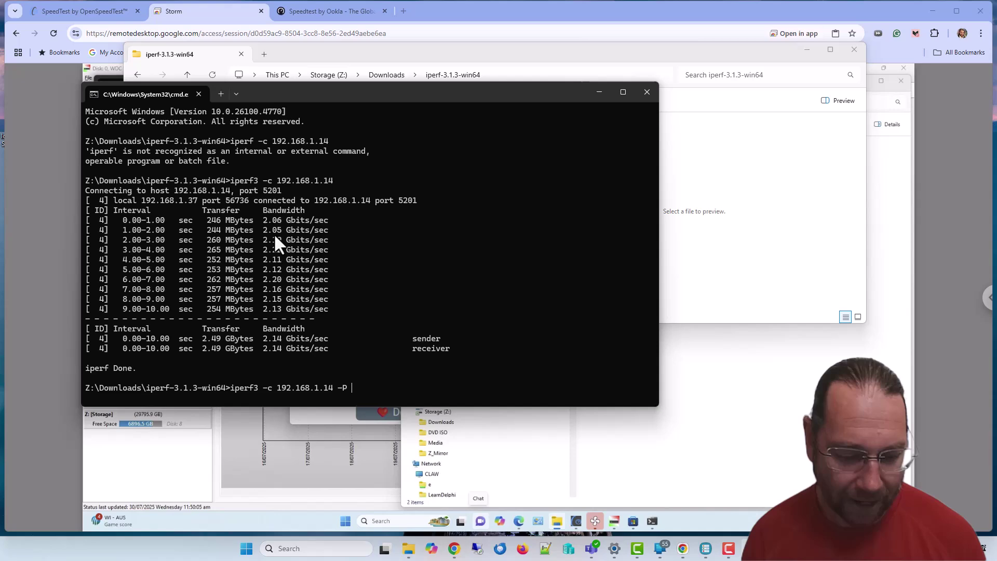
{"action": "type", "text": " 5"}
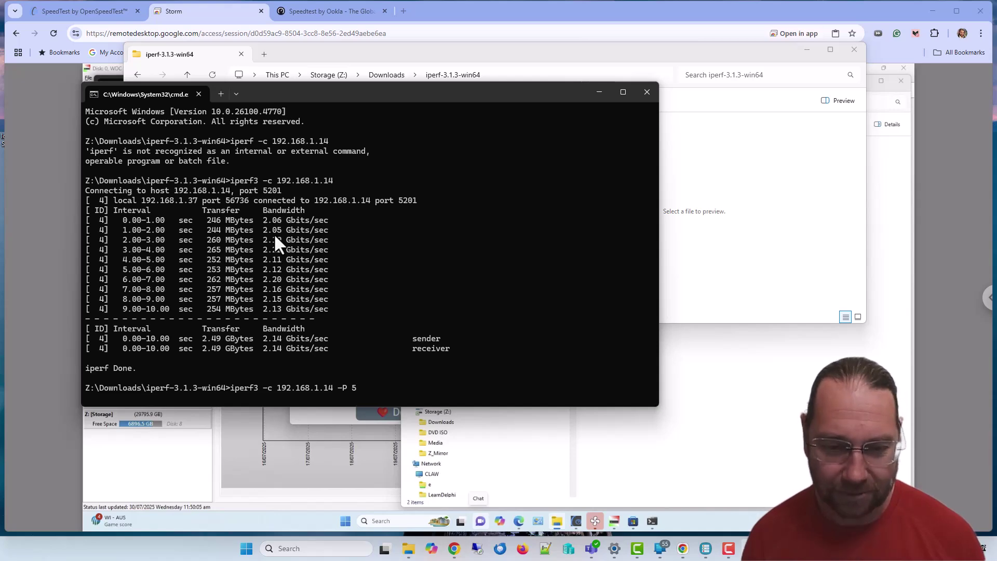
{"action": "key", "text": "Return"}
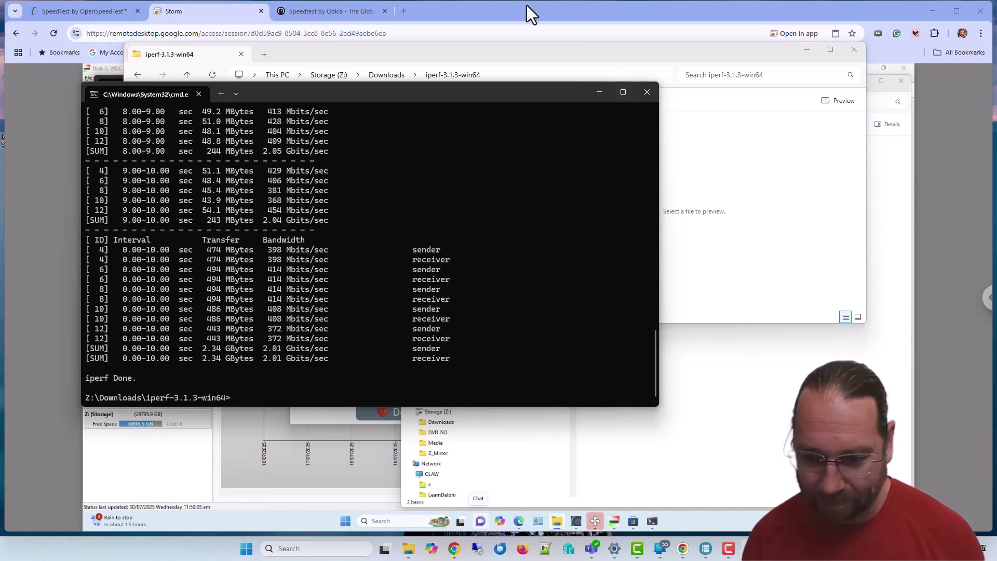
{"action": "key", "text": "alt+Tab"}
{"action": "left_click", "coordinate": [80, 11]}
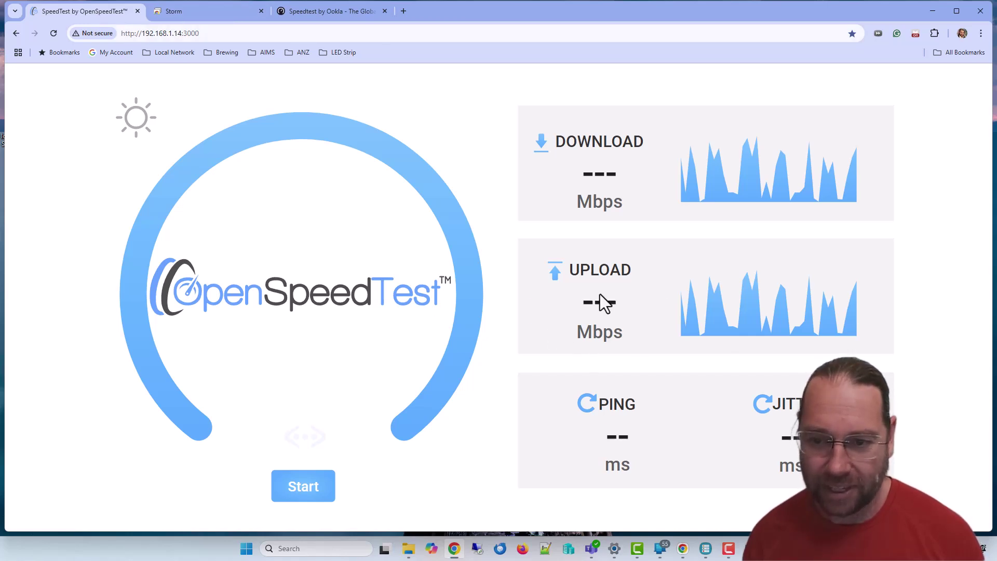
Back in Command Prompt, print iperf3's list of options.
{"action": "key", "text": "alt+Tab"}
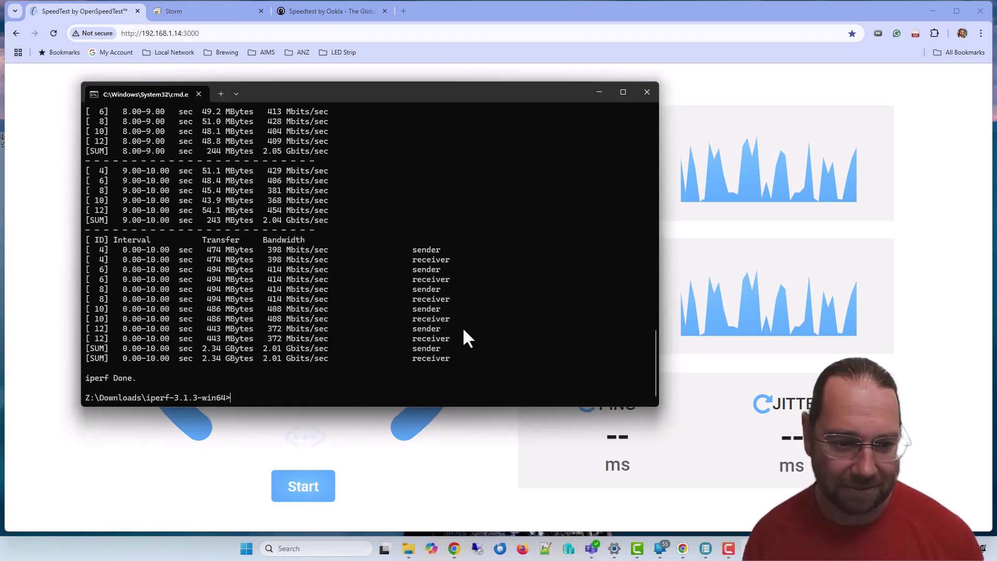
{"action": "key", "text": "Up"}
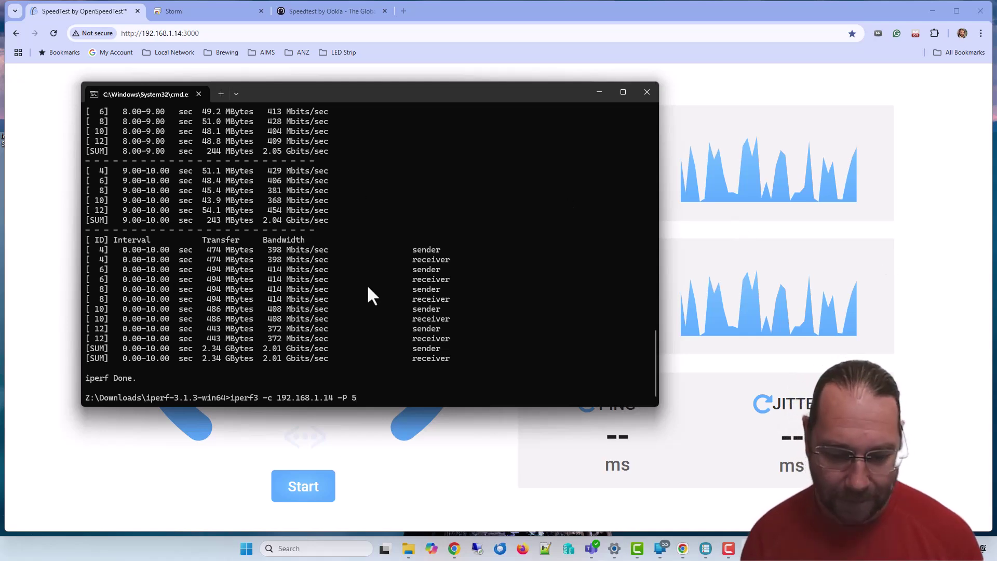
{"action": "type", "text": "-"}
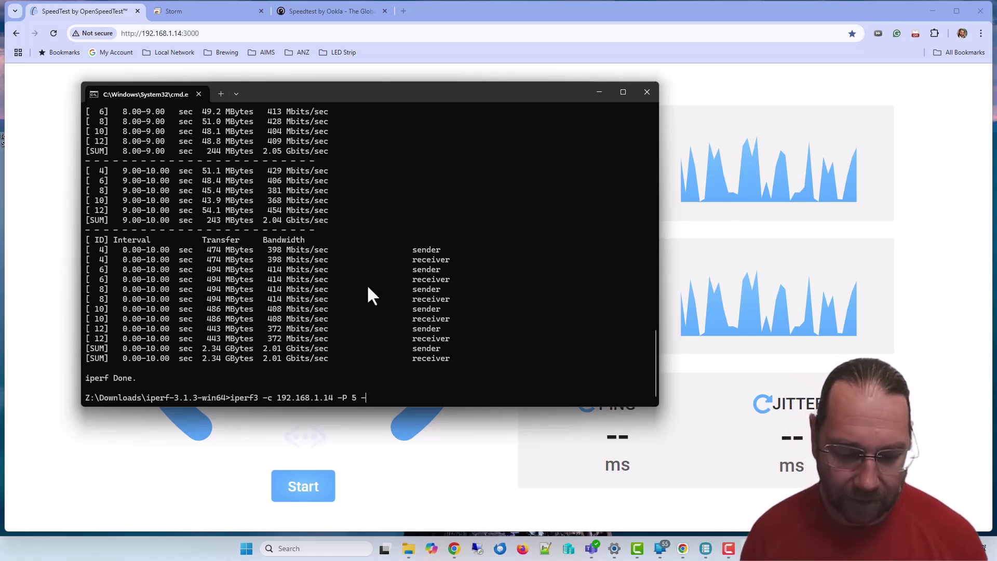
{"action": "key", "text": "BackSpace"}
{"action": "key", "text": "BackSpace"}
{"action": "key", "text": "BackSpace"}
{"action": "key", "text": "BackSpace"}
{"action": "key", "text": "BackSpace"}
{"action": "key", "text": "BackSpace"}
{"action": "key", "text": "BackSpace"}
{"action": "key", "text": "BackSpace"}
{"action": "key", "text": "BackSpace"}
{"action": "key", "text": "BackSpace"}
{"action": "key", "text": "BackSpace"}
{"action": "key", "text": "BackSpace"}
{"action": "key", "text": "BackSpace"}
{"action": "key", "text": "BackSpace"}
{"action": "key", "text": "BackSpace"}
{"action": "key", "text": "BackSpace"}
{"action": "key", "text": "BackSpace"}
{"action": "key", "text": "BackSpace"}
{"action": "key", "text": "BackSpace"}
{"action": "key", "text": "BackSpace"}
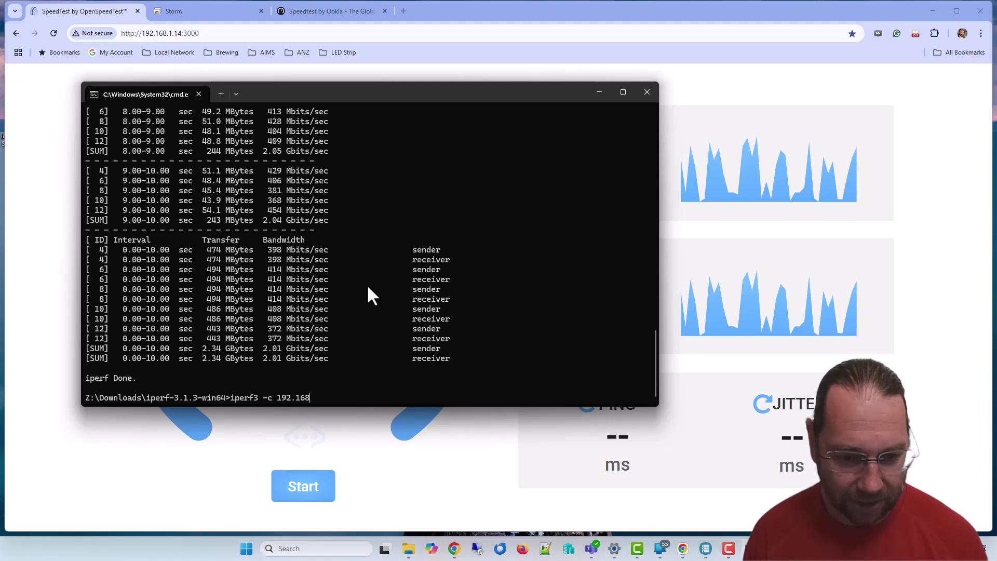
{"action": "key", "text": "Return"}
Scroll through the help to find the -R reverse option, then recall the five-stream command.
{"action": "scroll", "coordinate": [237, 285], "scroll_direction": "up", "scroll_amount": 8}
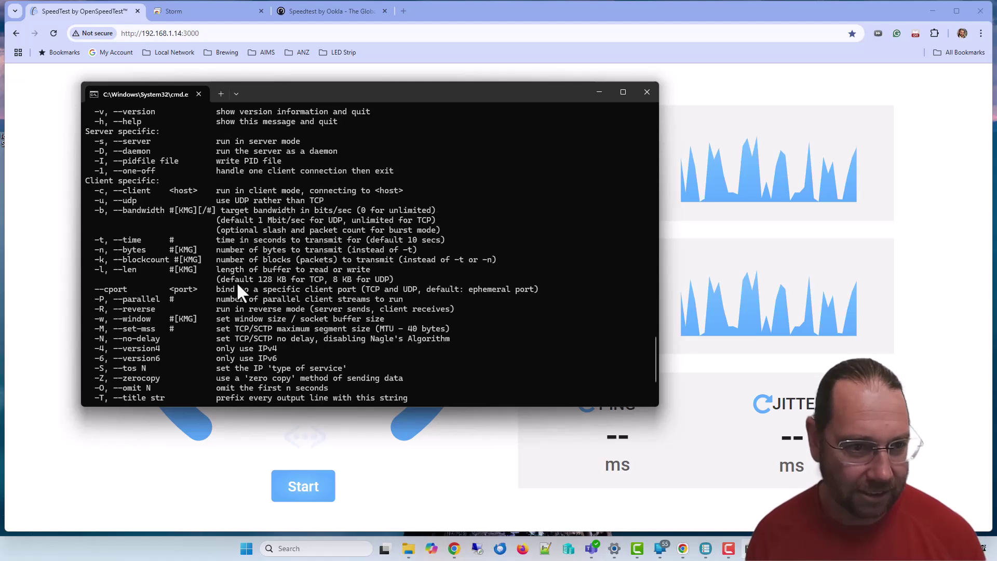
{"action": "scroll", "coordinate": [237, 285], "scroll_direction": "down", "scroll_amount": 3}
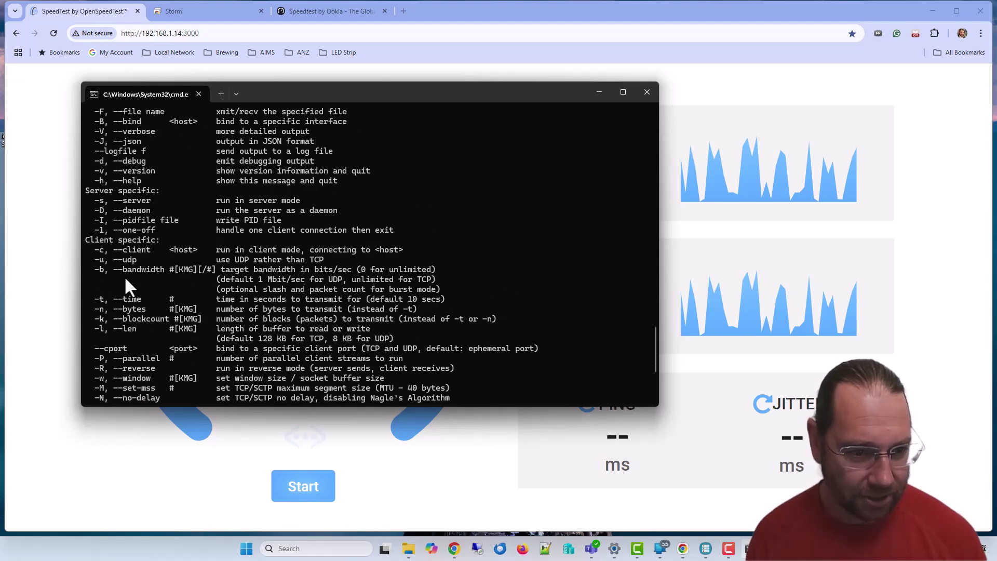
{"action": "scroll", "coordinate": [145, 300], "scroll_direction": "down", "scroll_amount": 2}
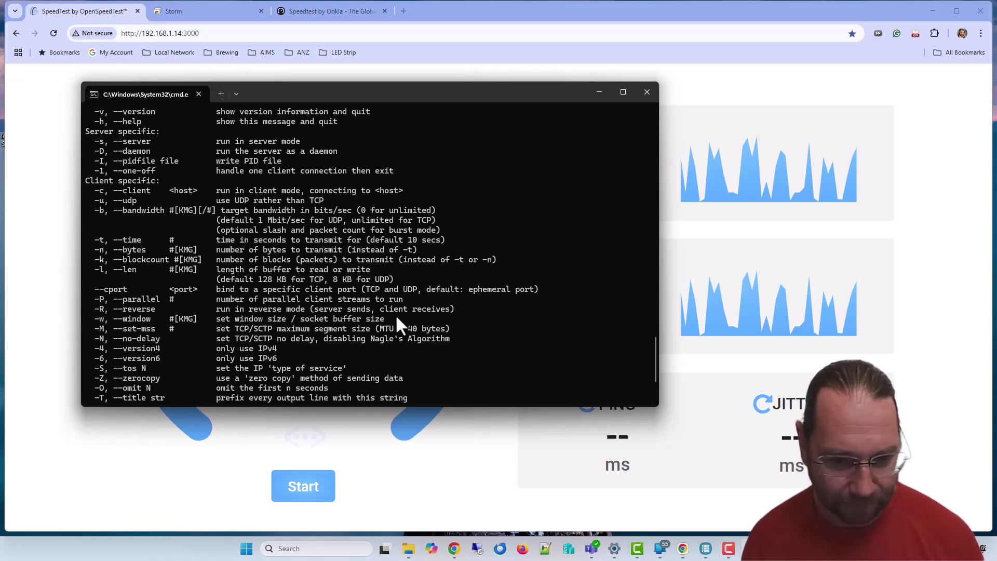
{"action": "key", "text": "Up"}
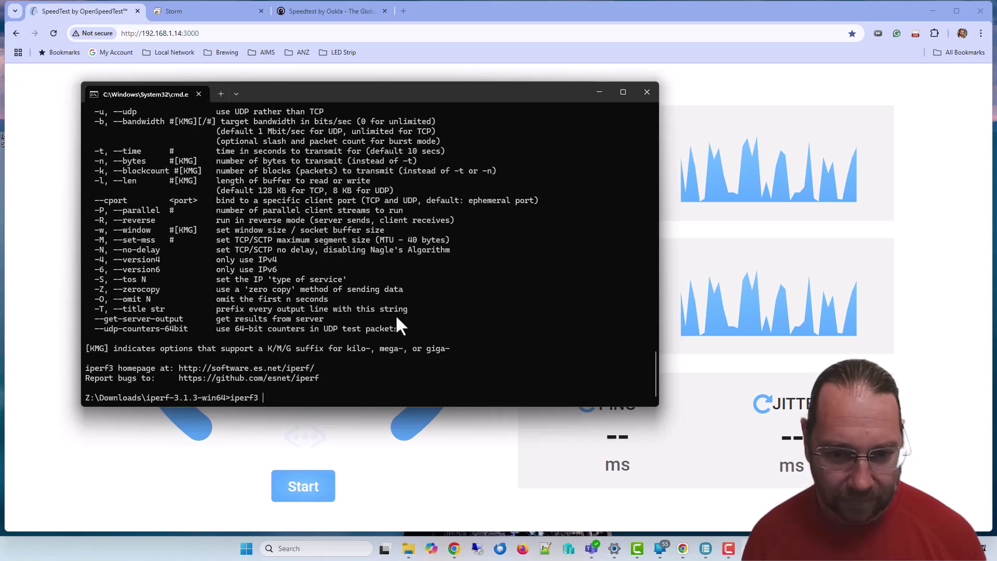
{"action": "key", "text": "Up"}
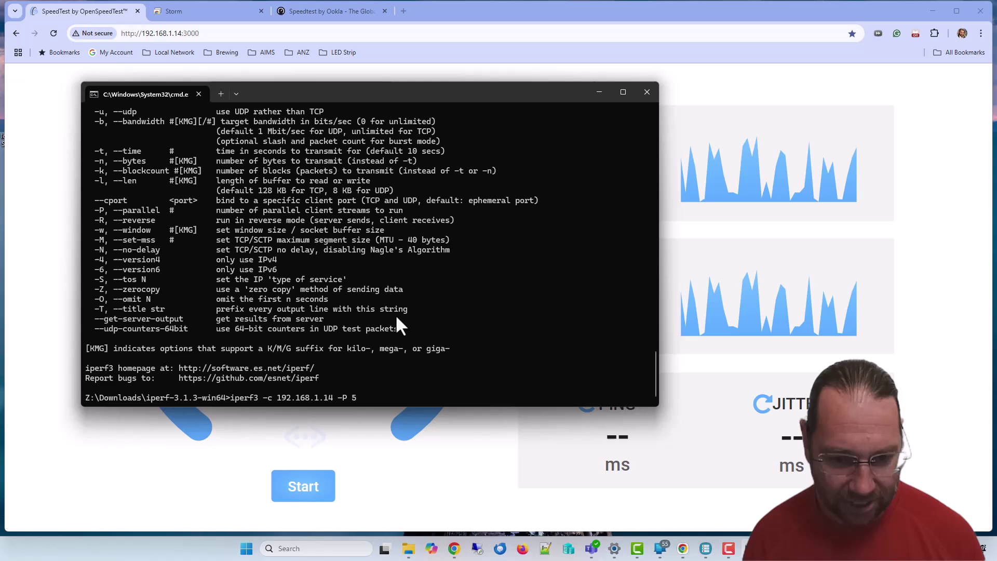
Run iperf3 -c 192.168.1.14 -P 5 -R, totalling 9.04 Gbits/sec, and move the cmd window aside.
{"action": "type", "text": "-R"}
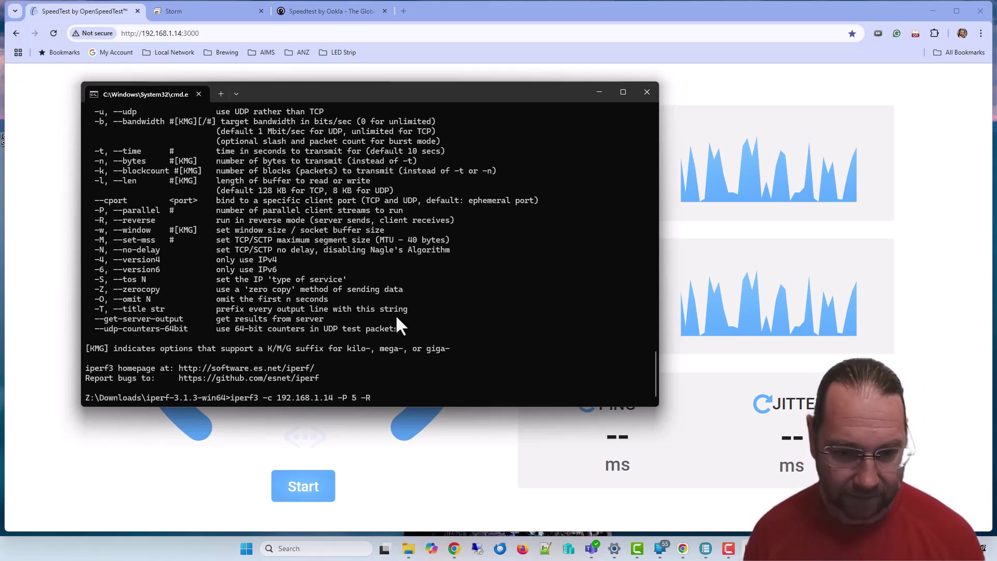
{"action": "key", "text": "Return"}
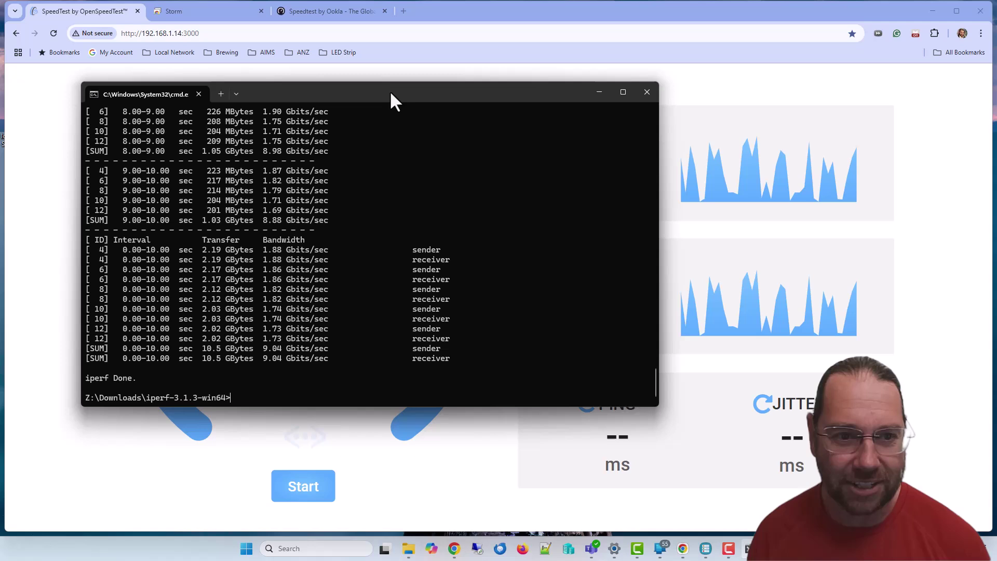
{"action": "left_click_drag", "start_coordinate": [389, 91], "coordinate": [425, 117]}
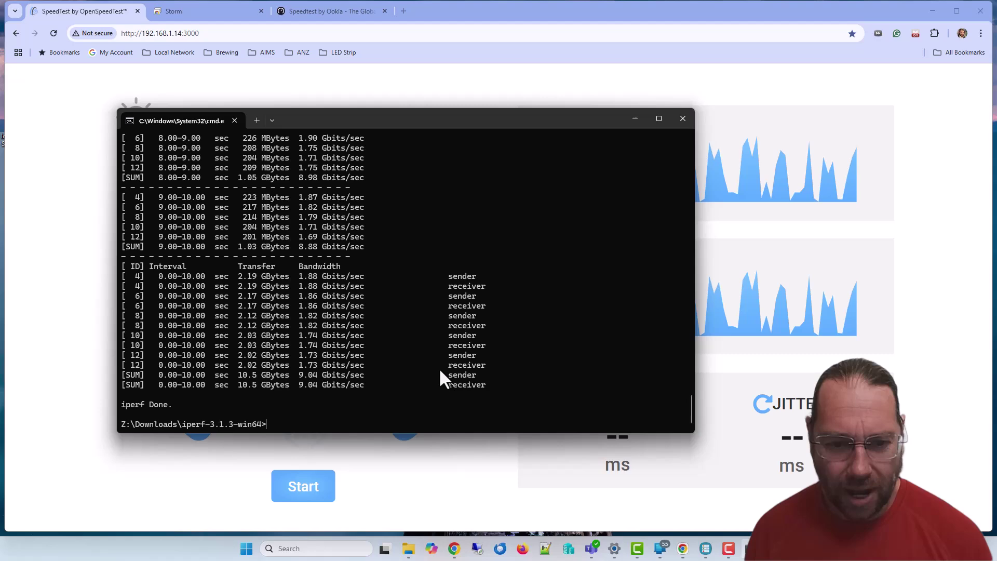
Rerun the five-stream test without -R (2.03 Gbits/sec) and move the phone's OpenSpeedTest window to the top.
{"action": "key", "text": "Up"}
{"action": "type", "text": "-R"}
{"action": "key", "text": "BackSpace"}
{"action": "key", "text": "BackSpace"}
{"action": "key", "text": "BackSpace"}
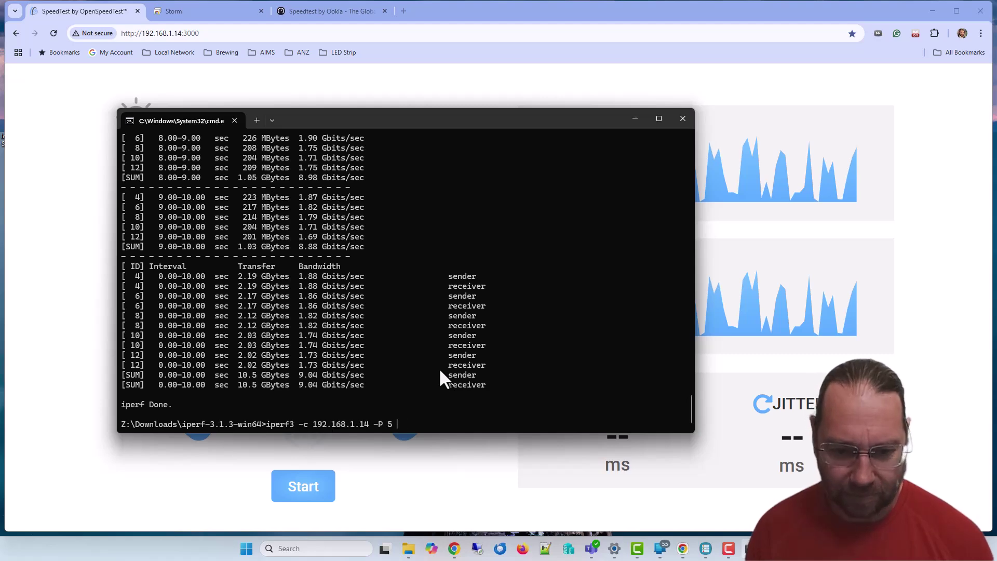
{"action": "key", "text": "Return"}
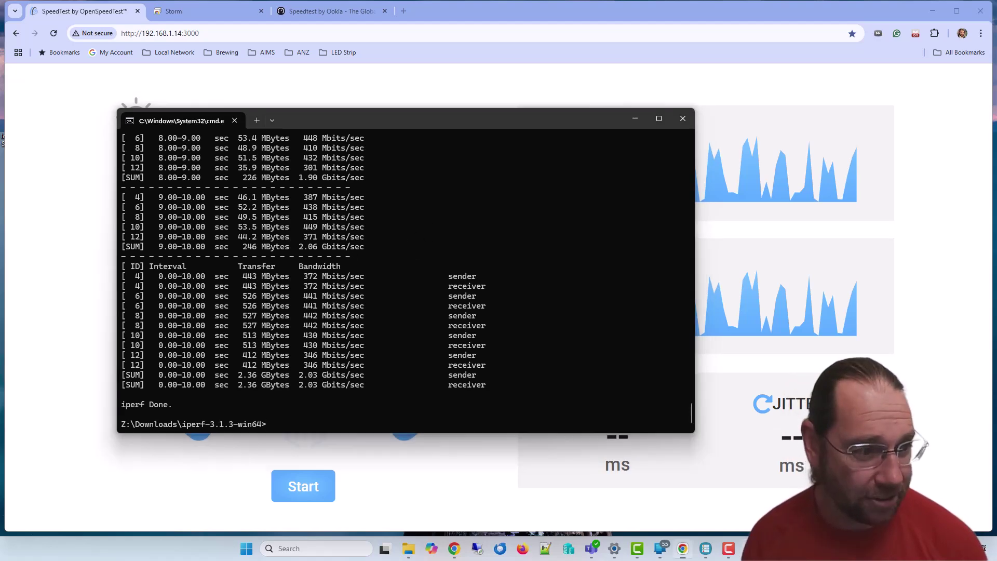
{"action": "left_click_drag", "start_coordinate": [295, 264], "coordinate": [329, 22]}
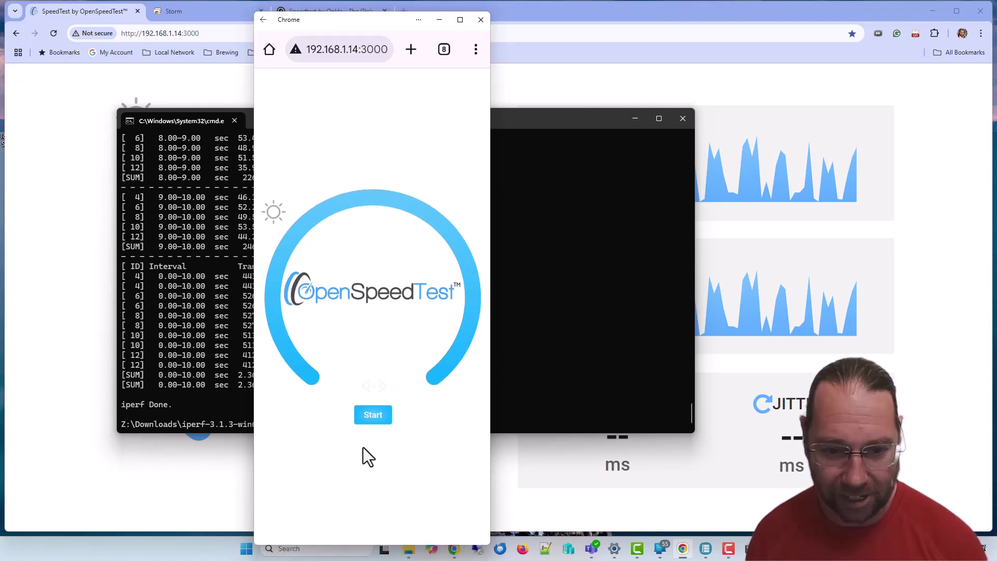
Run OpenSpeedTest on the phone (320.8 Mbps down, 665.8 Mbps up, 5 ms ping), then close the mirror.
{"action": "left_click", "coordinate": [372, 416]}
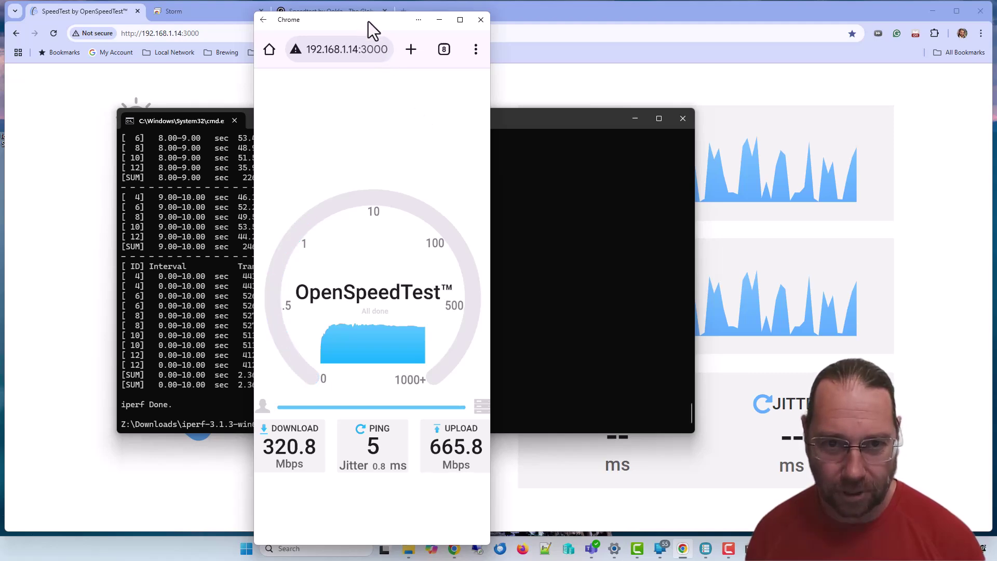
{"action": "key", "text": "alt+F4"}
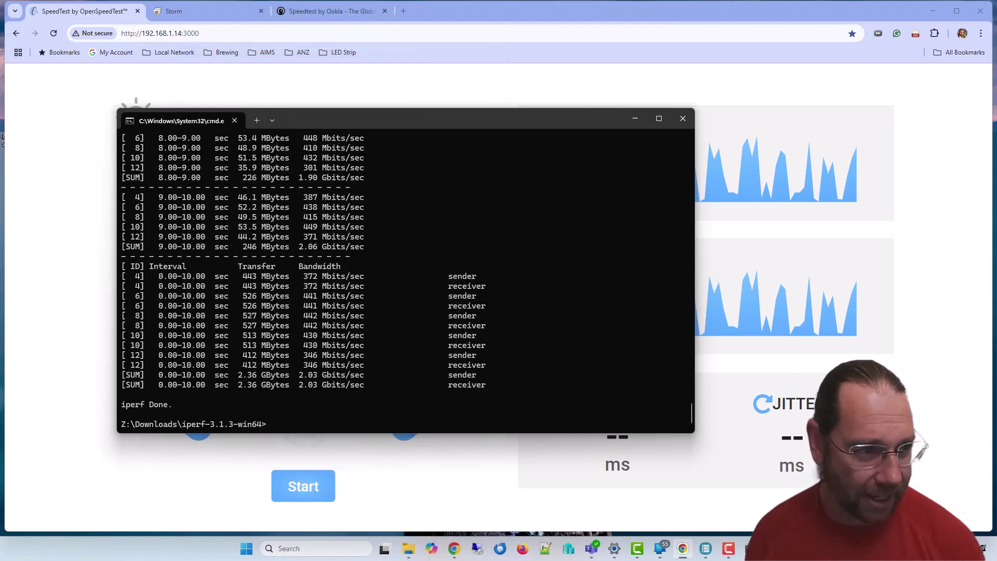
Open PingTools Pro's iPerf tool and view its settings: Client mode, port 5201, 5-second test.
{"action": "left_click_drag", "start_coordinate": [563, 232], "coordinate": [205, 16]}
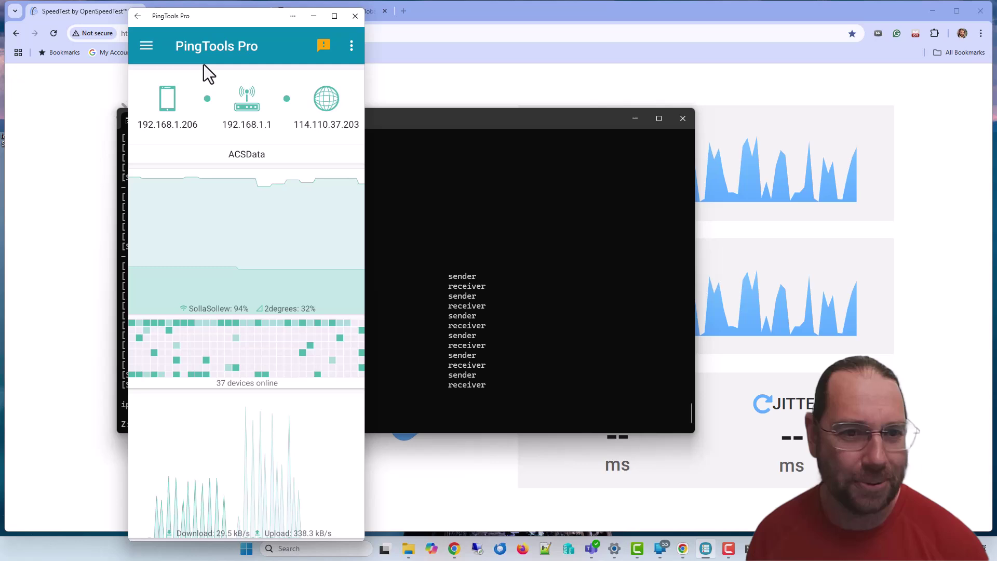
{"action": "left_click", "coordinate": [146, 47]}
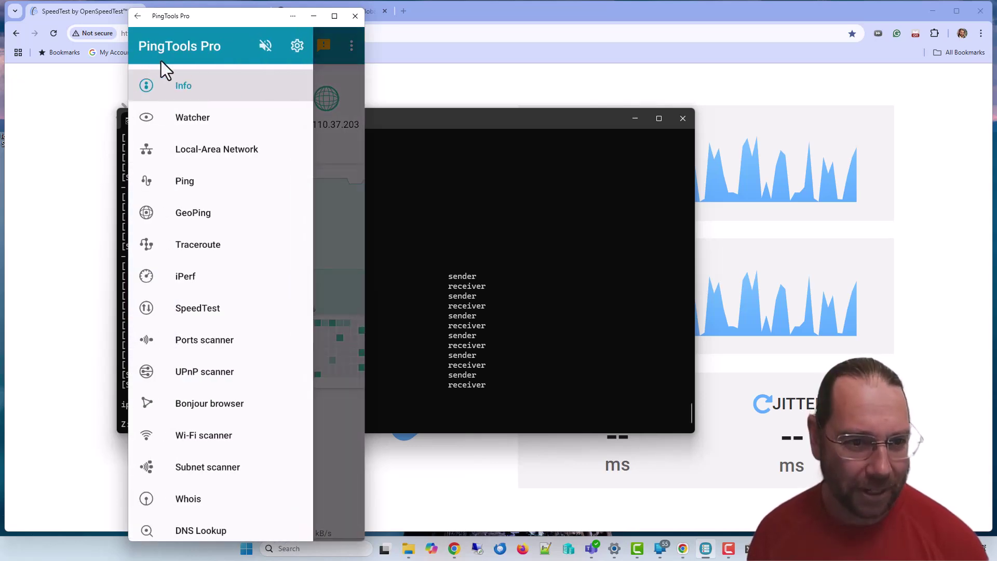
{"action": "left_click", "coordinate": [191, 280]}
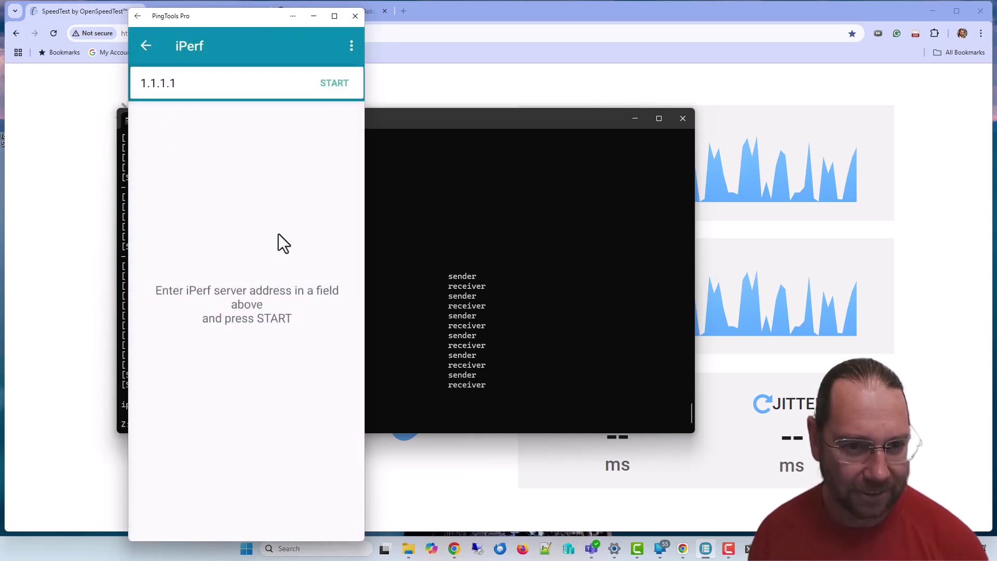
{"action": "left_click", "coordinate": [351, 47]}
{"action": "left_click", "coordinate": [278, 80]}
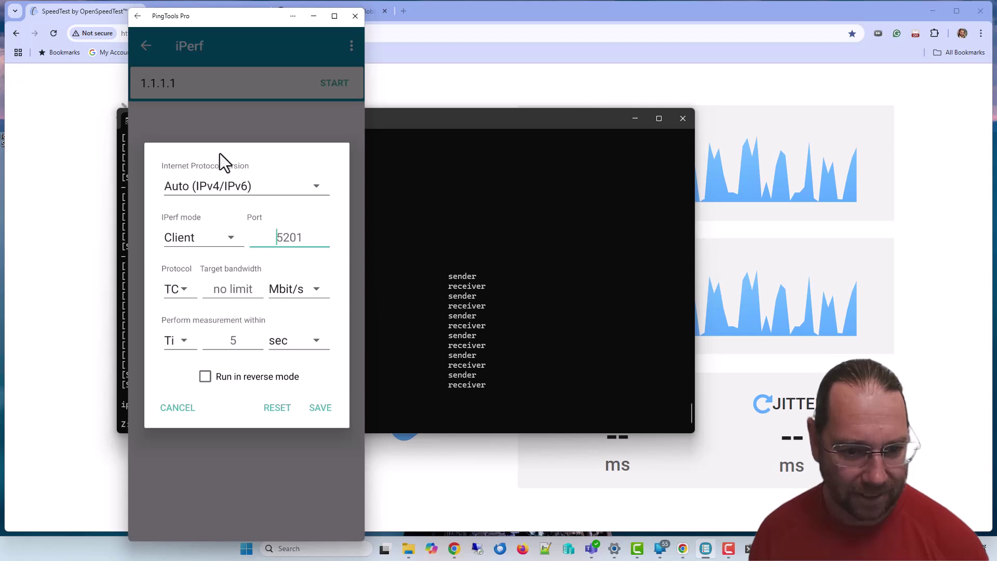
Run an iPerf test against 192.168.1.14, averaging about 268M received and 265M bit/sec sent.
{"action": "left_click", "coordinate": [177, 408]}
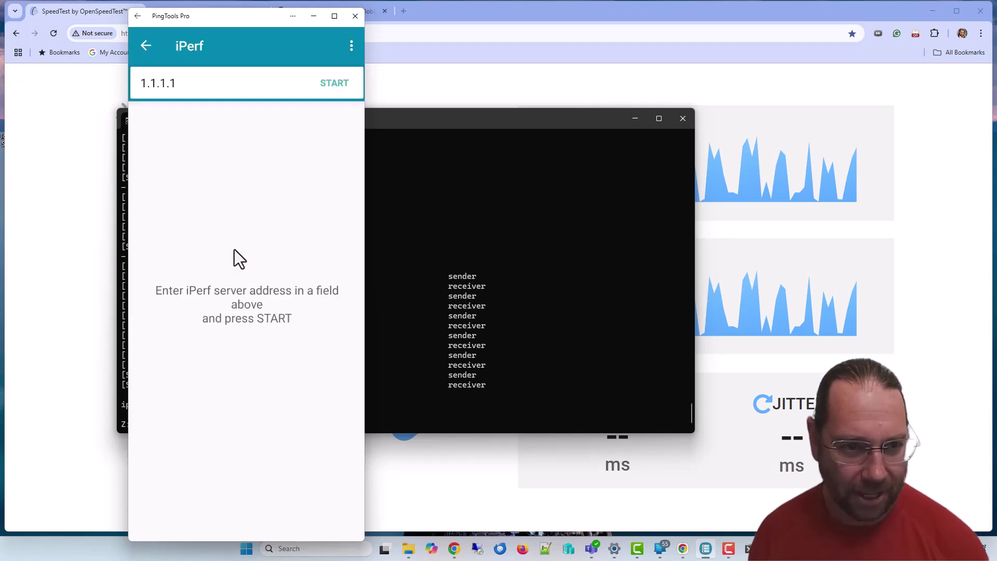
{"action": "left_click", "coordinate": [192, 83]}
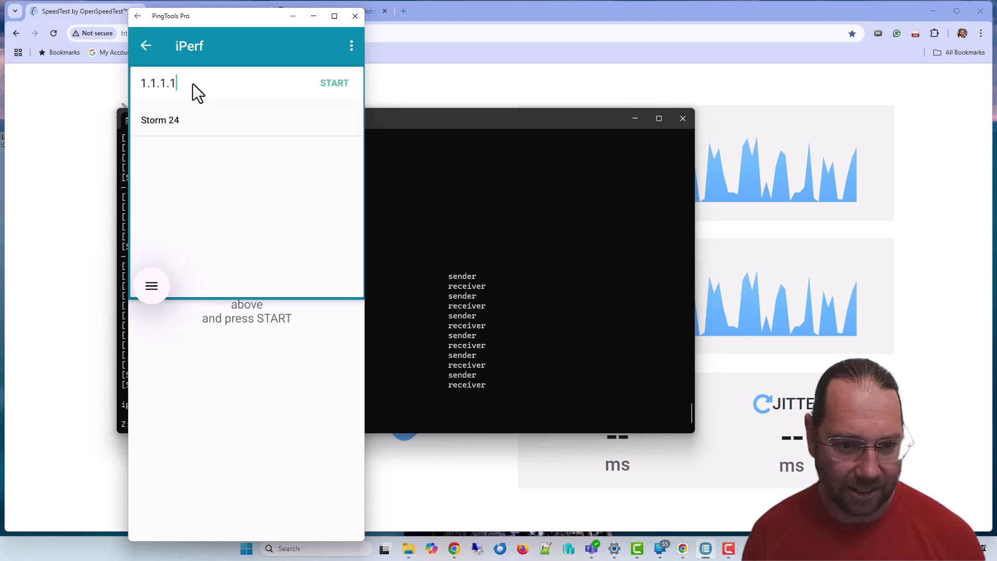
{"action": "key", "text": "BackSpace"}
{"action": "key", "text": "BackSpace"}
{"action": "key", "text": "BackSpace"}
{"action": "key", "text": "BackSpace"}
{"action": "key", "text": "BackSpace"}
{"action": "key", "text": "BackSpace"}
{"action": "key", "text": "BackSpace"}
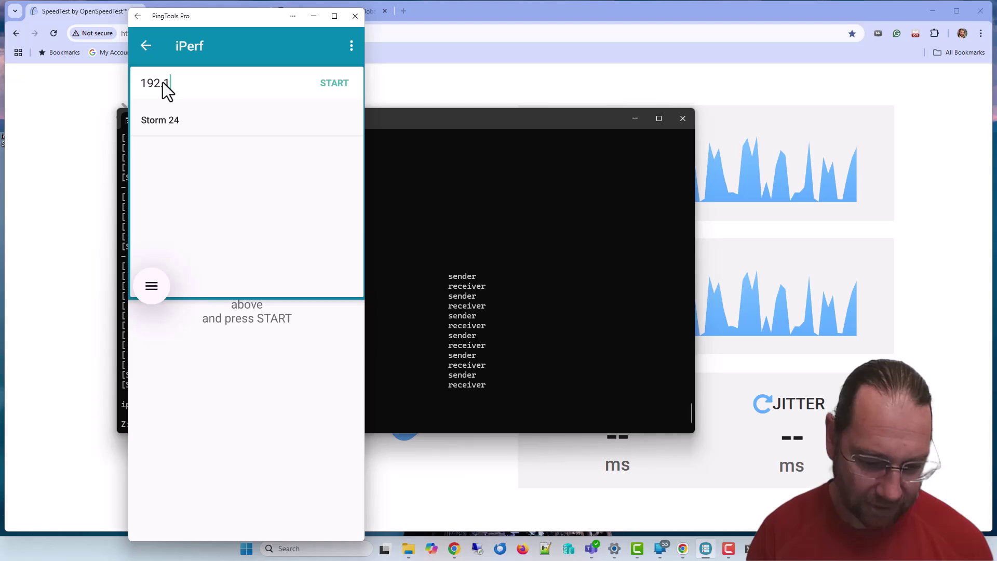
{"action": "type", "text": "192.168.1.14"}
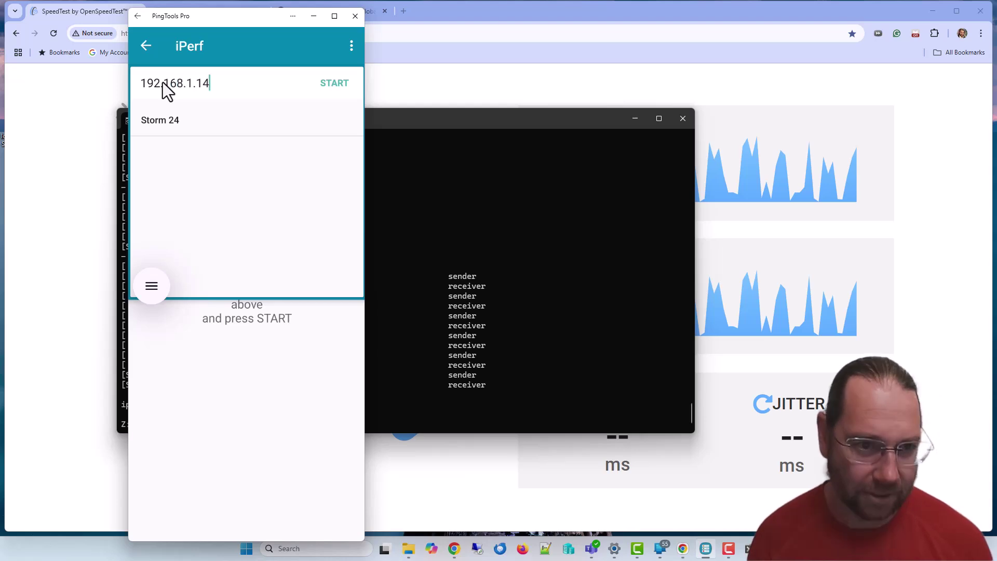
{"action": "left_click", "coordinate": [343, 84]}
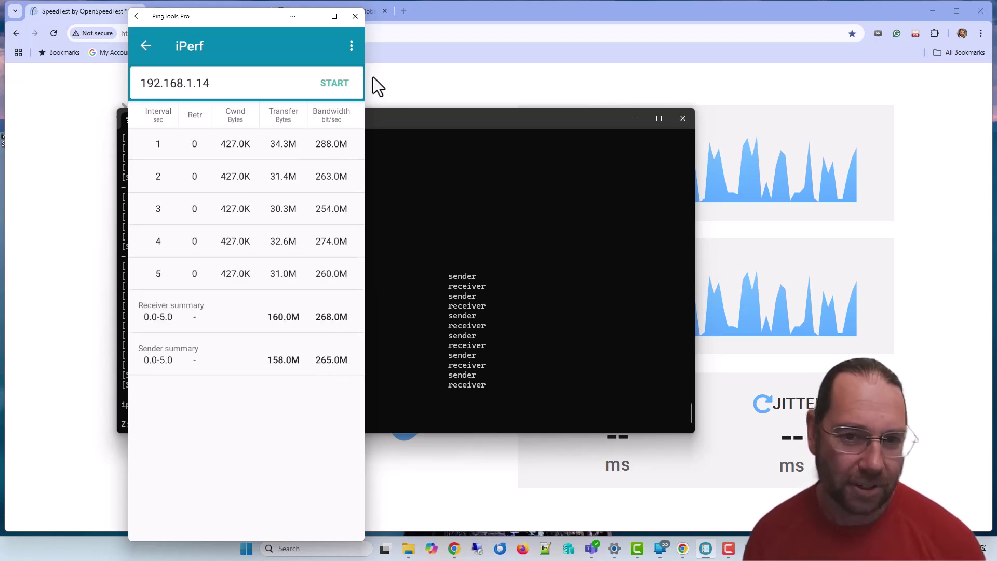
Enable reverse mode in iPerf settings and rerun the 192.168.1.14 test, reaching 250M bit/sec.
{"action": "left_click", "coordinate": [351, 45]}
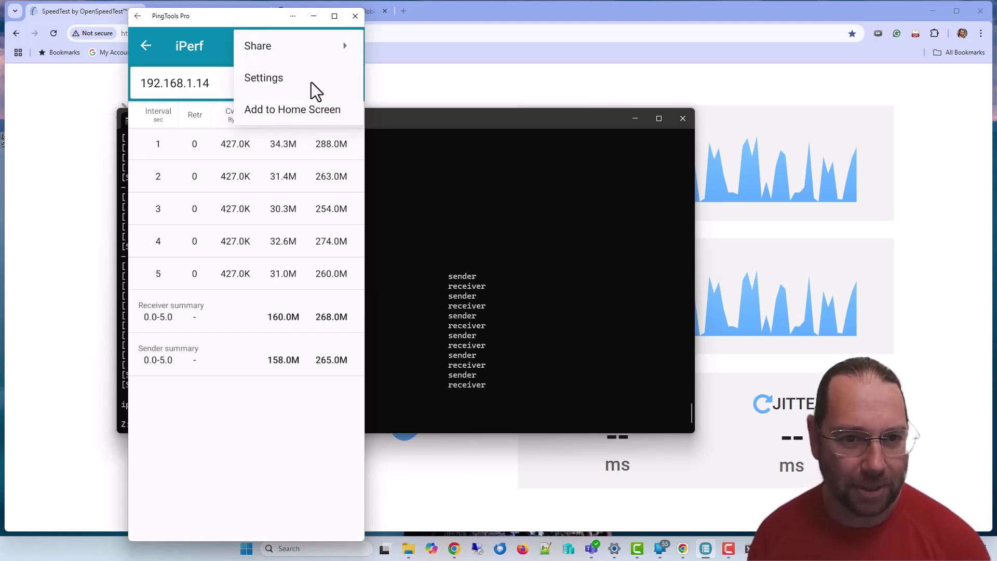
{"action": "left_click", "coordinate": [274, 80]}
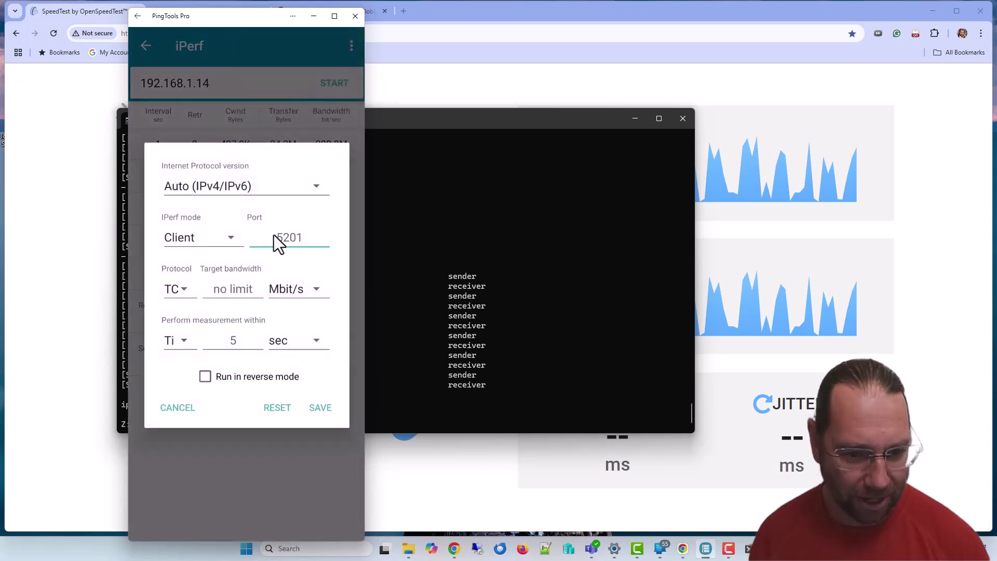
{"action": "left_click", "coordinate": [206, 379]}
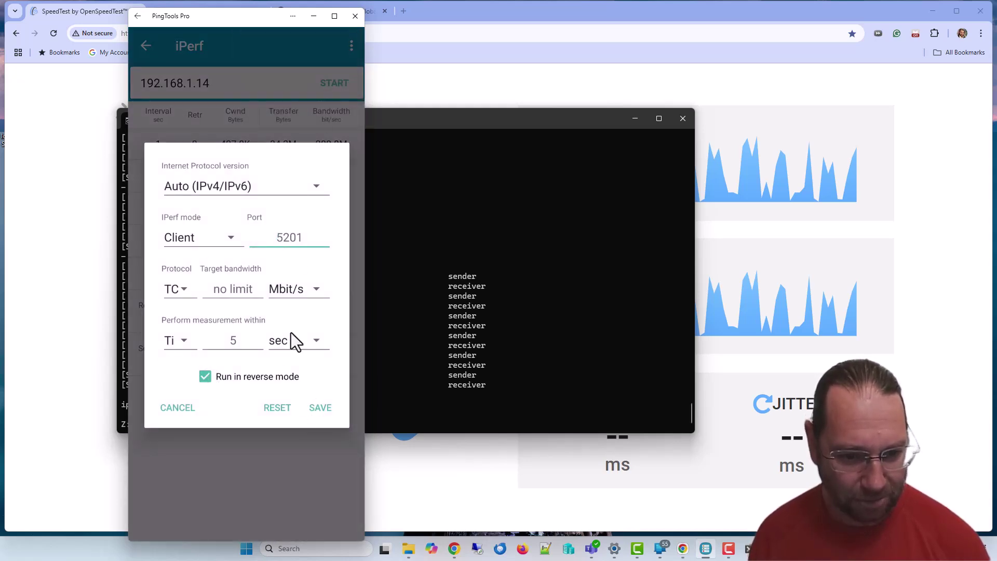
{"action": "left_click", "coordinate": [343, 406]}
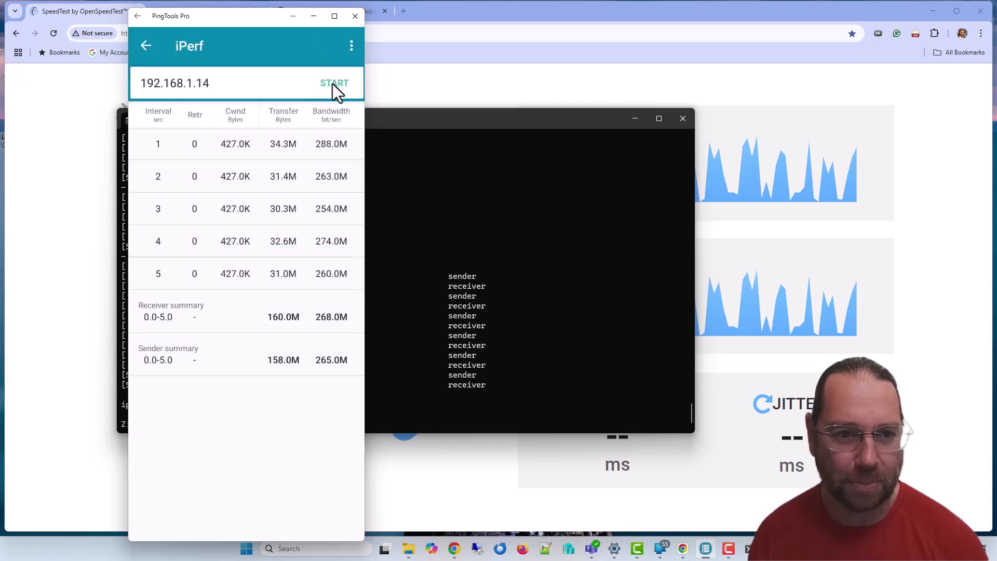
{"action": "left_click", "coordinate": [333, 83]}
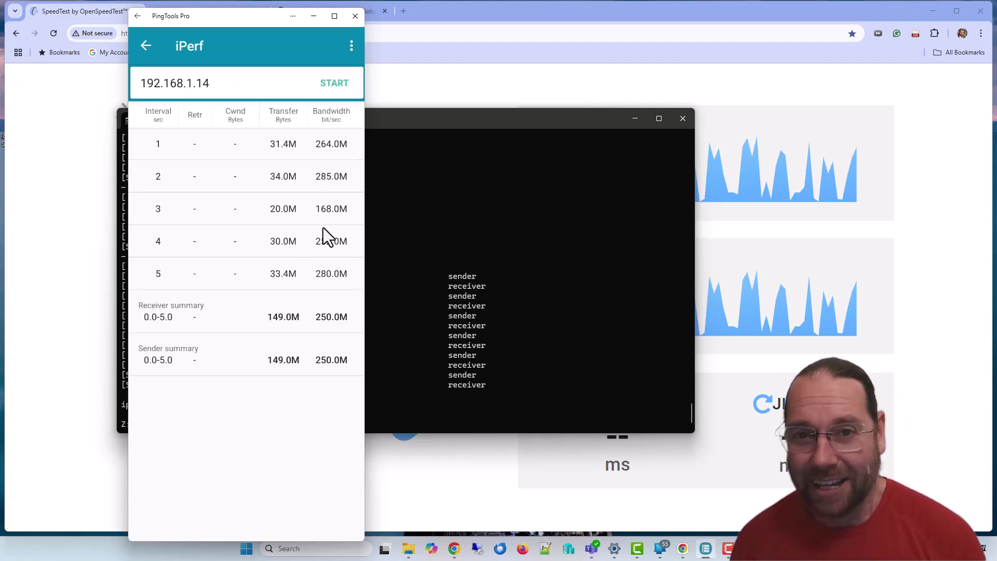
Close PingTools and bring Chrome back to the OpenSpeedTest page at 192.168.1.14:3000.
{"action": "left_click", "coordinate": [314, 15]}
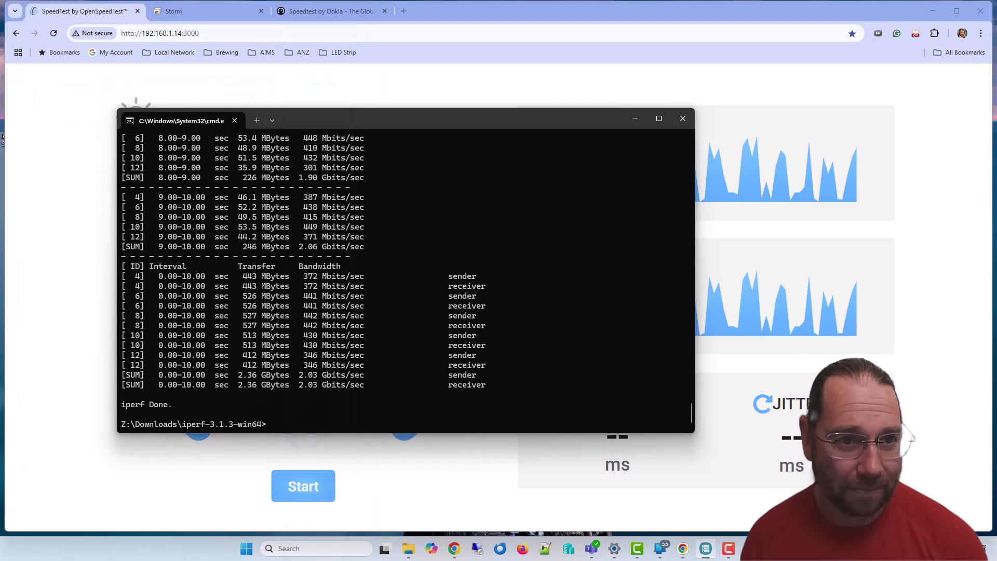
{"action": "left_click", "coordinate": [284, 31]}
{"action": "left_click", "coordinate": [350, 8]}
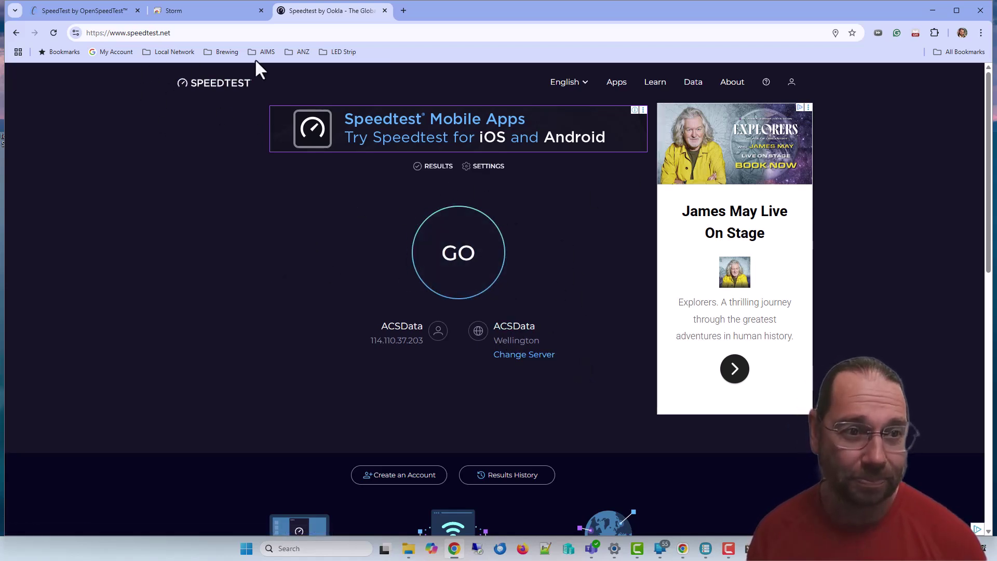
{"action": "left_click", "coordinate": [97, 11]}
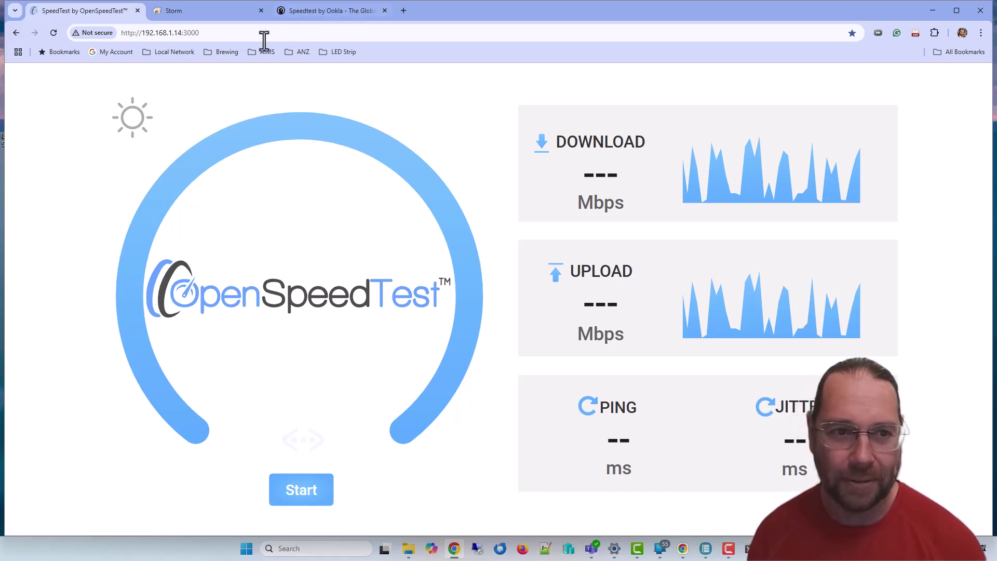
Check the remote iperf server log in the Storm session, then return to the local Command Prompt.
{"action": "left_click", "coordinate": [202, 13]}
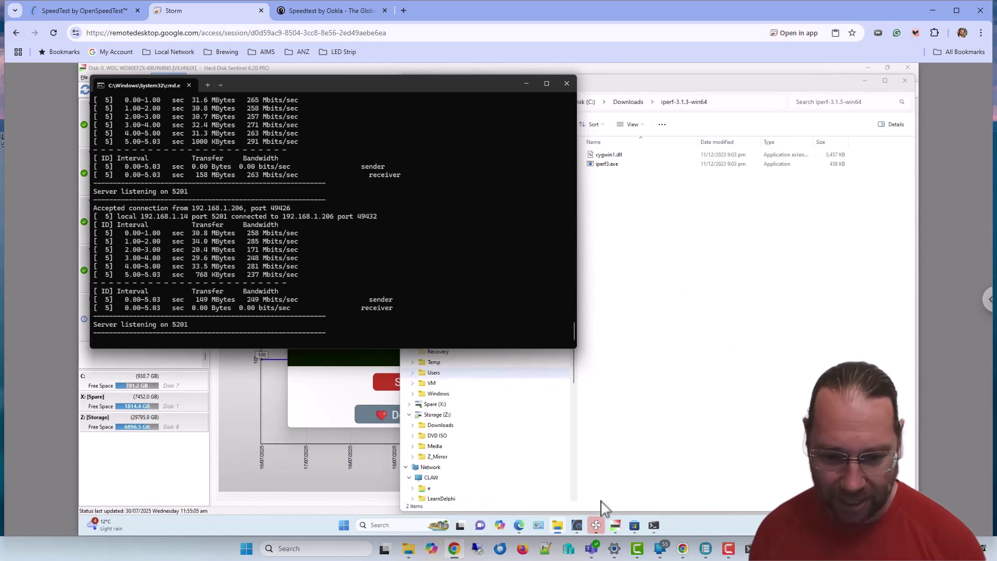
{"action": "left_click", "coordinate": [314, 358]}
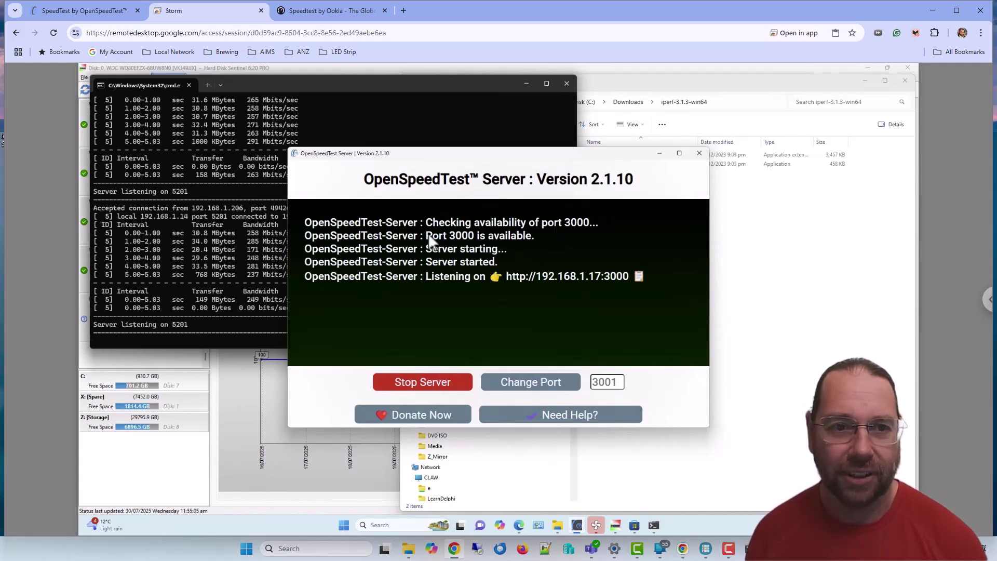
{"action": "left_click", "coordinate": [340, 82]}
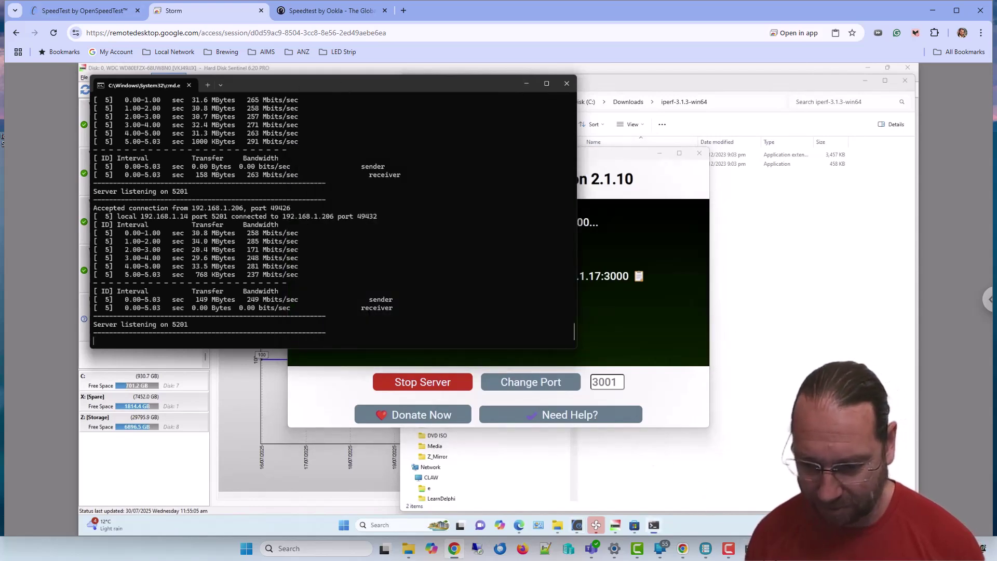
{"action": "key", "text": "alt+Tab"}
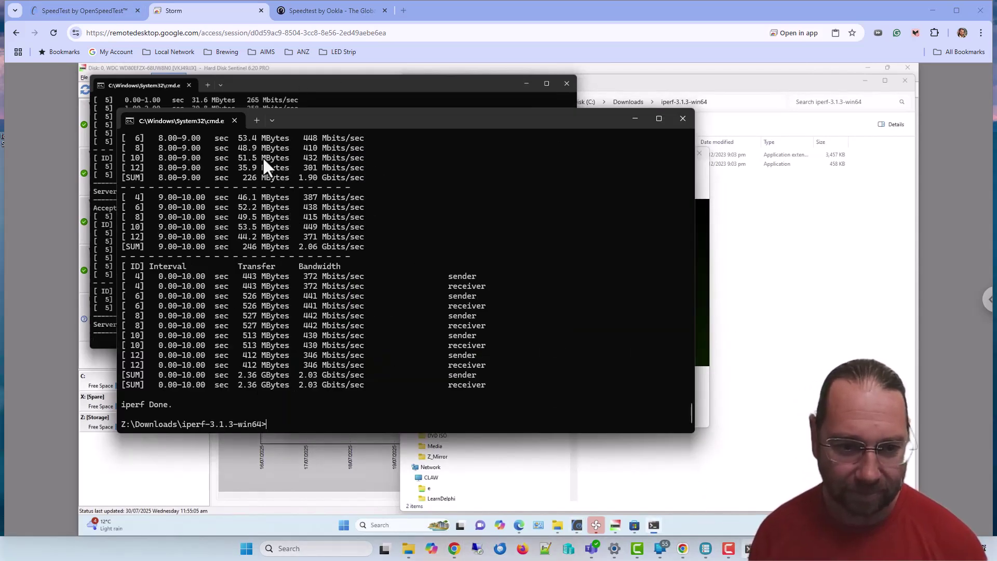
{"action": "scroll", "coordinate": [237, 304], "scroll_direction": "up", "scroll_amount": 20}
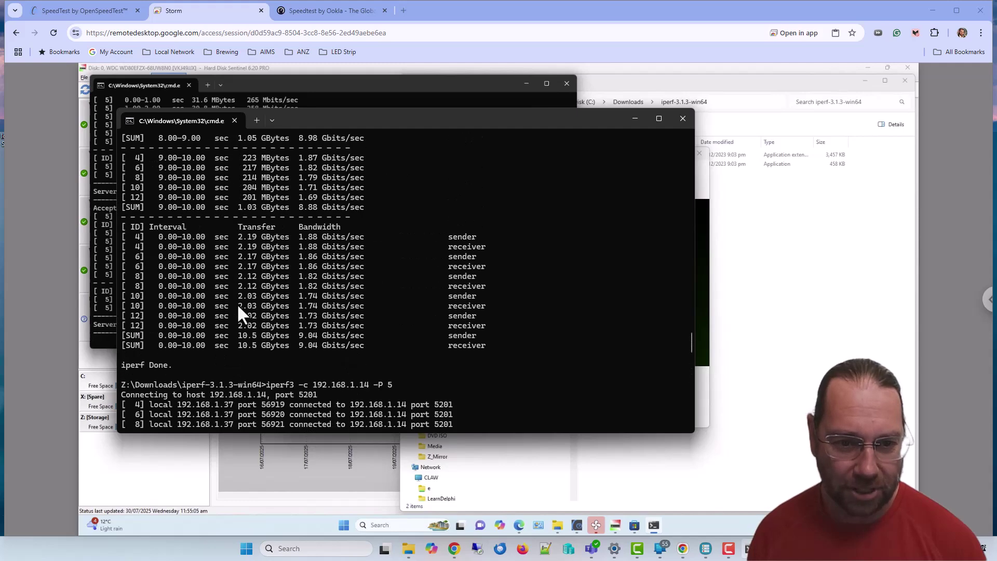
{"action": "scroll", "coordinate": [237, 303], "scroll_direction": "down", "scroll_amount": 5}
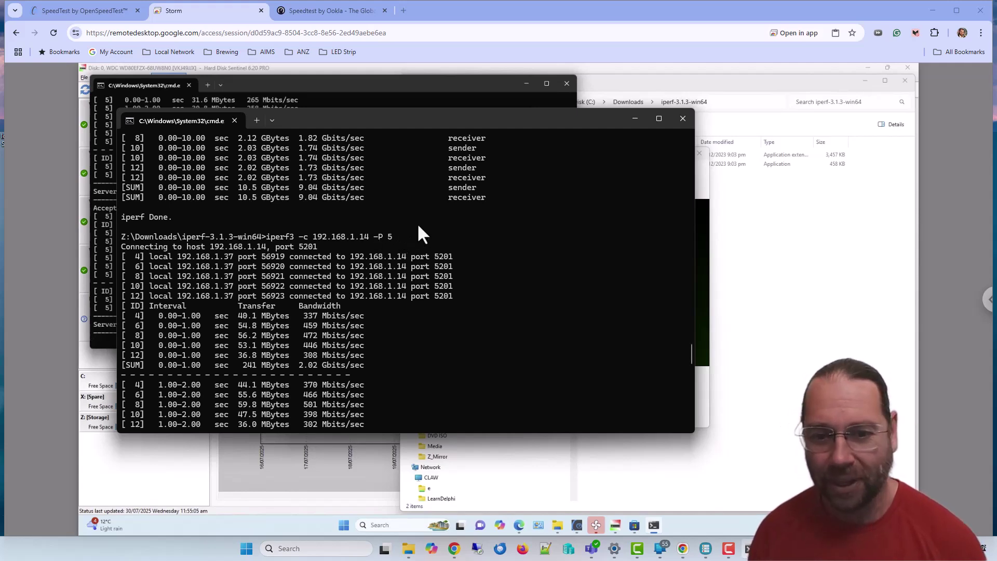
{"action": "scroll", "coordinate": [431, 258], "scroll_direction": "down", "scroll_amount": 20}
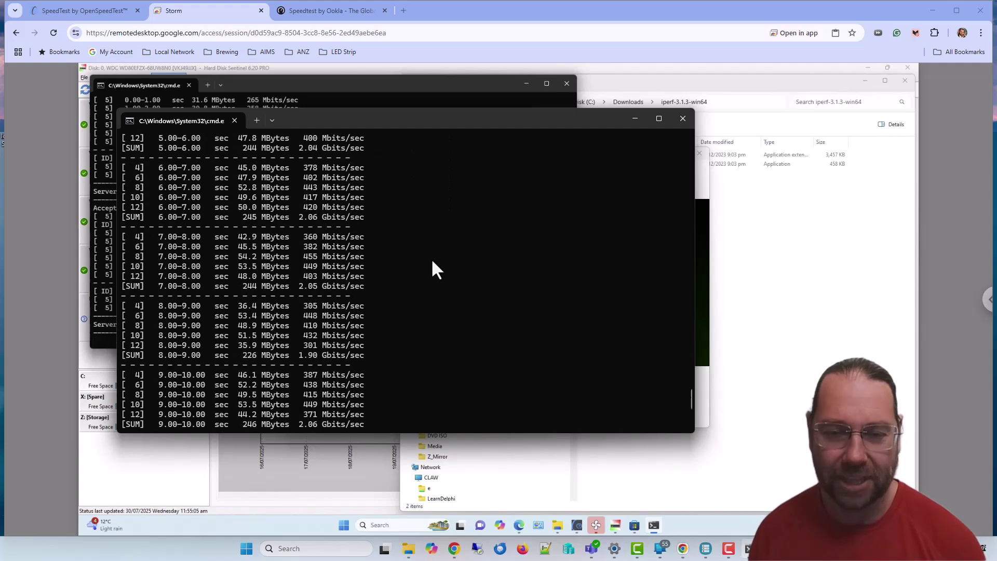